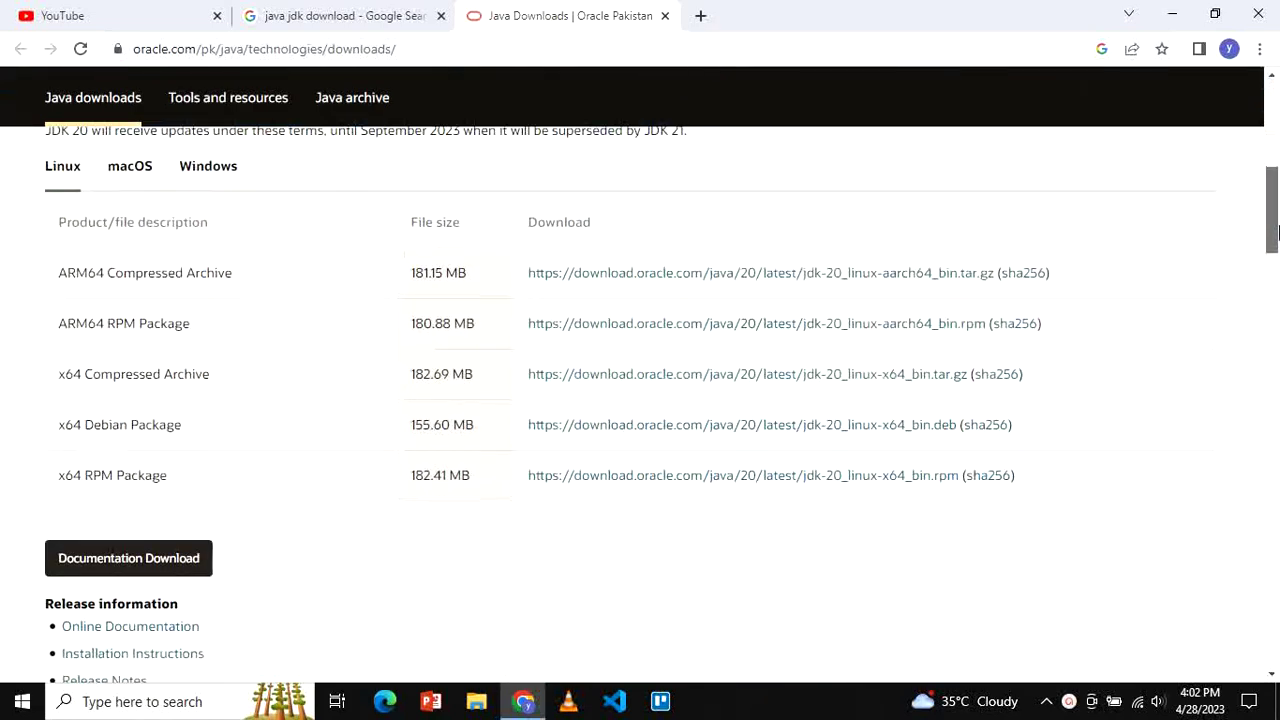
- Download the Windows x64 Installer of JDK 20, jdk-20_windows-x64_bin.exe, from the Java downloads page
{"action": "left_click", "coordinate": [115, 268]}
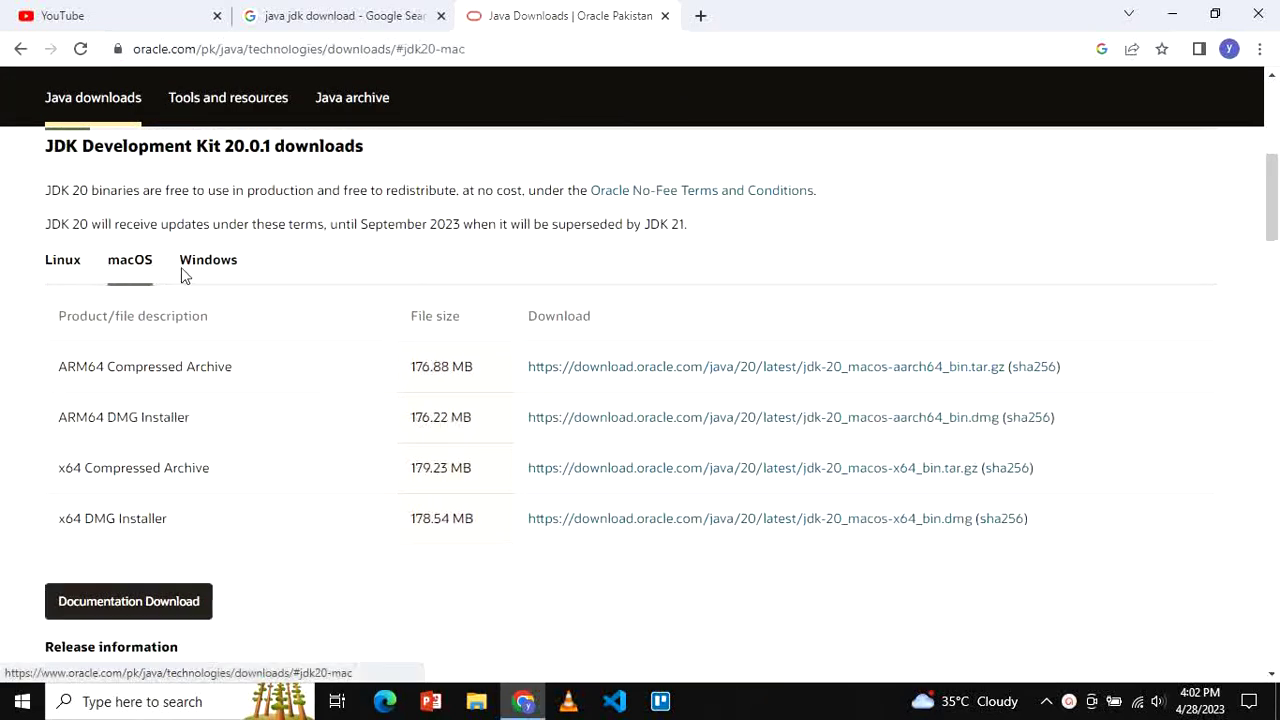
{"action": "left_click", "coordinate": [184, 270]}
{"action": "left_click_drag", "start_coordinate": [58, 420], "coordinate": [140, 420]}
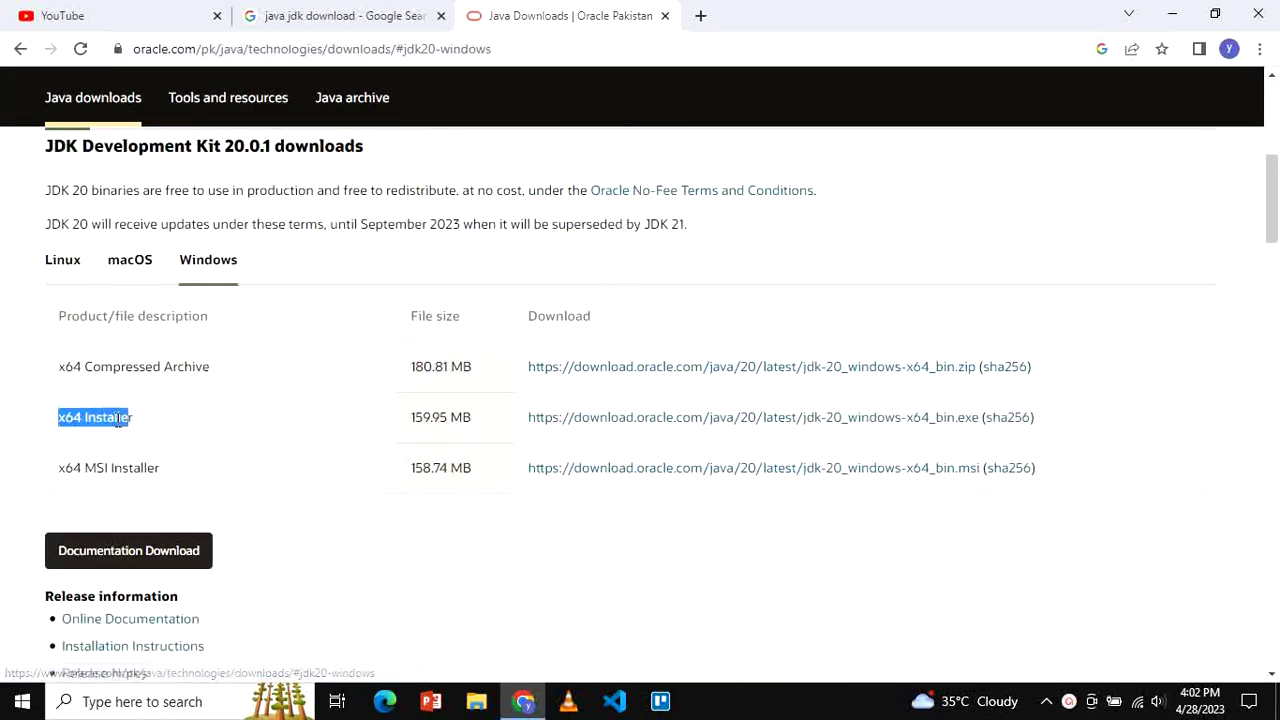
{"action": "right_click", "coordinate": [575, 428]}
{"action": "left_click", "coordinate": [560, 428]}
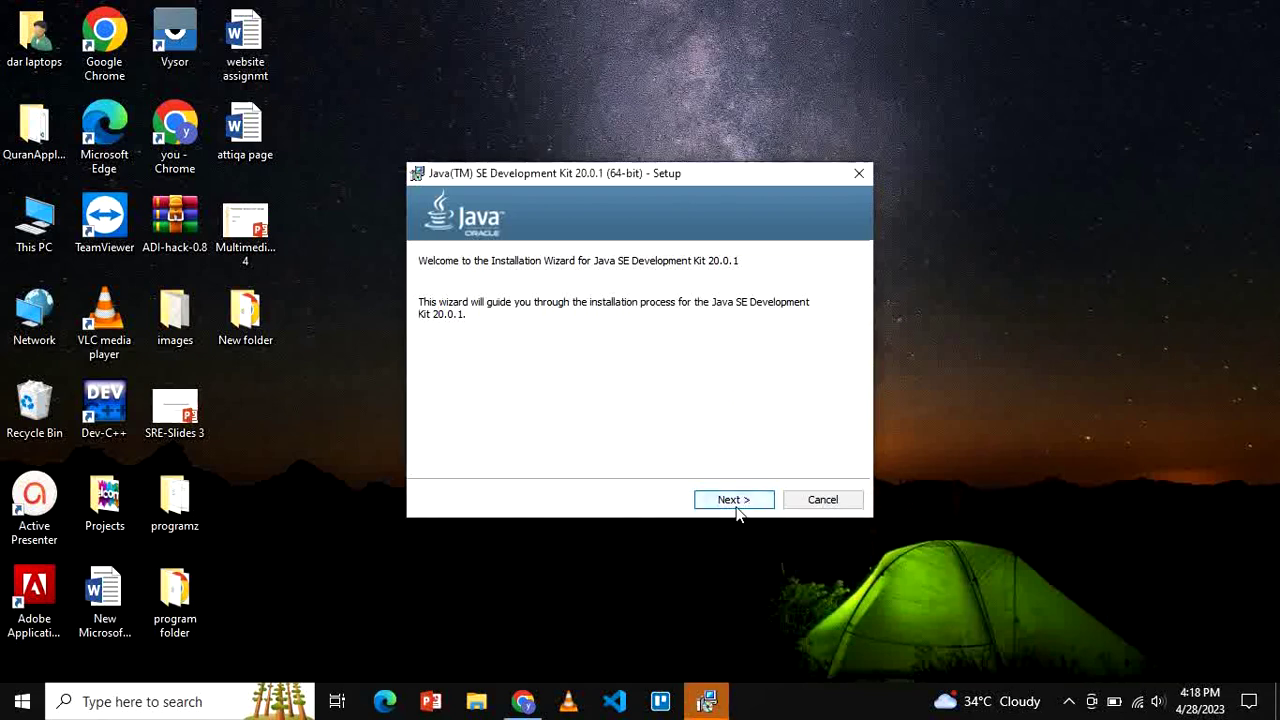
- Install Java SE Development Kit 20.0.1 into the default folder C:\Program Files\Java\jdk-20\
{"action": "left_click", "coordinate": [735, 500]}
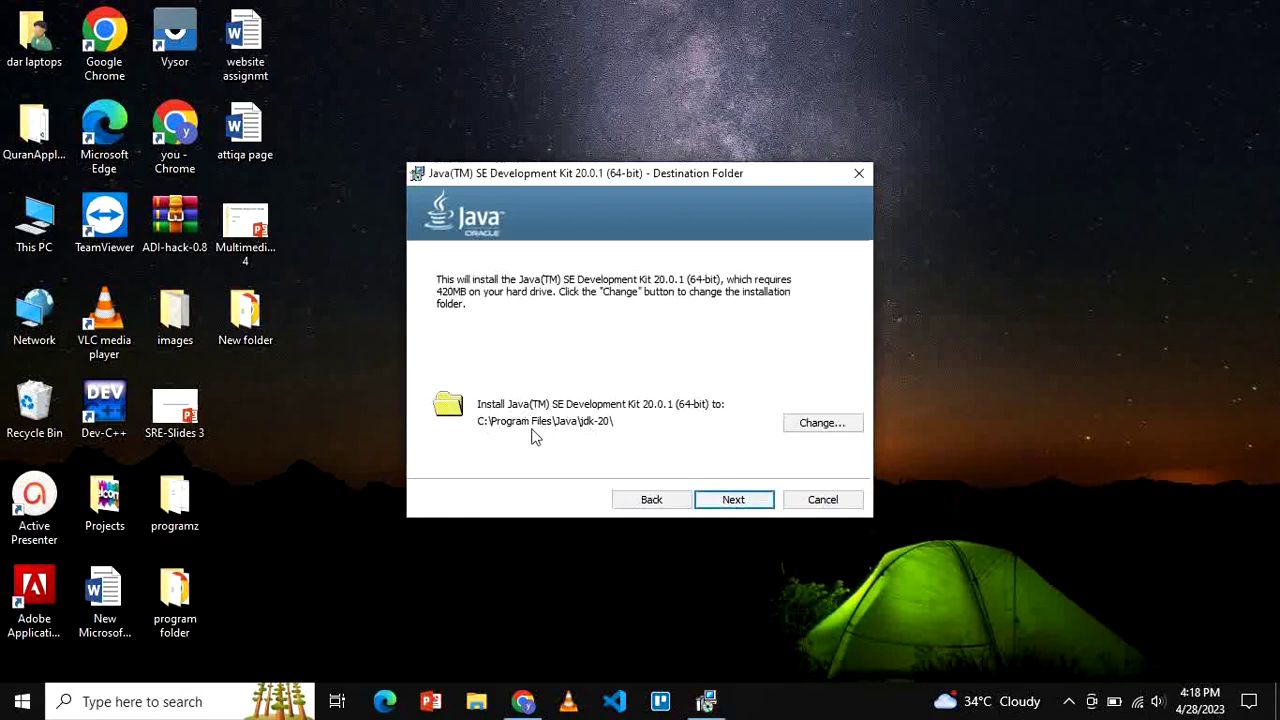
{"action": "left_click", "coordinate": [752, 502]}
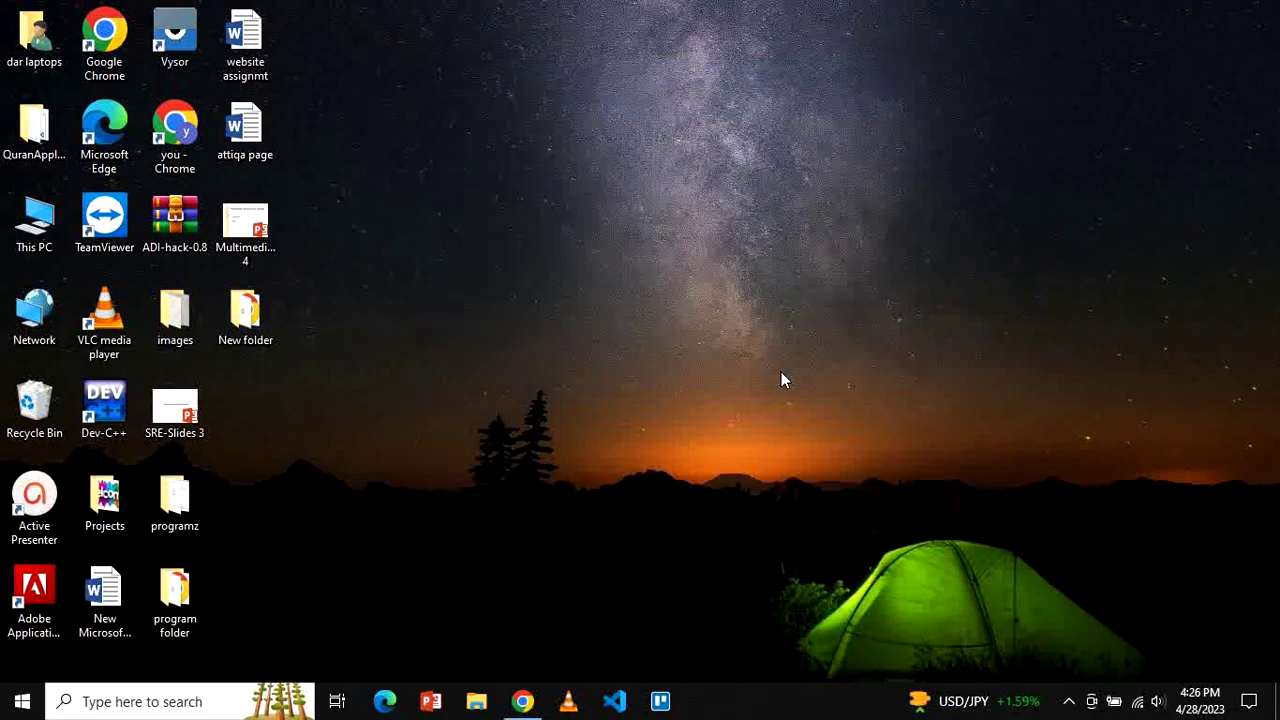
- In File Explorer, browse to C:\Program Files\Java\jdk-20 and minimize the window
{"action": "key", "text": "super+e"}
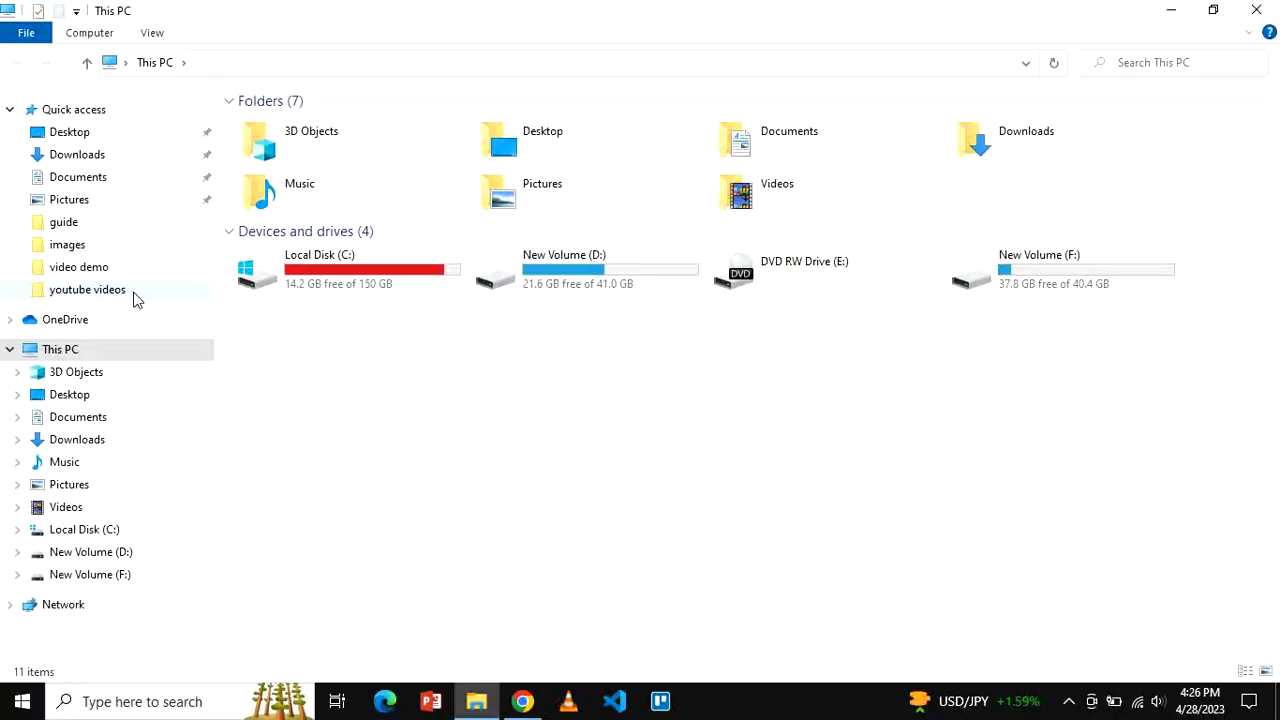
{"action": "double_click", "coordinate": [285, 283]}
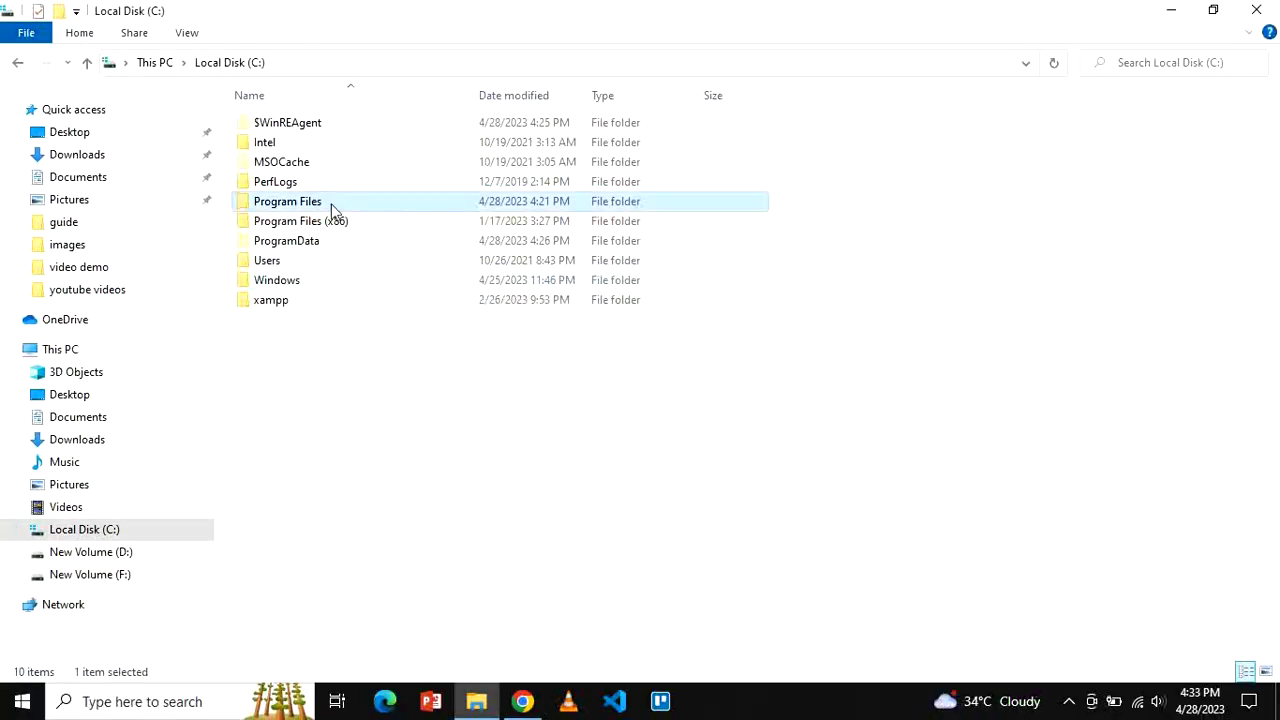
{"action": "double_click", "coordinate": [331, 203]}
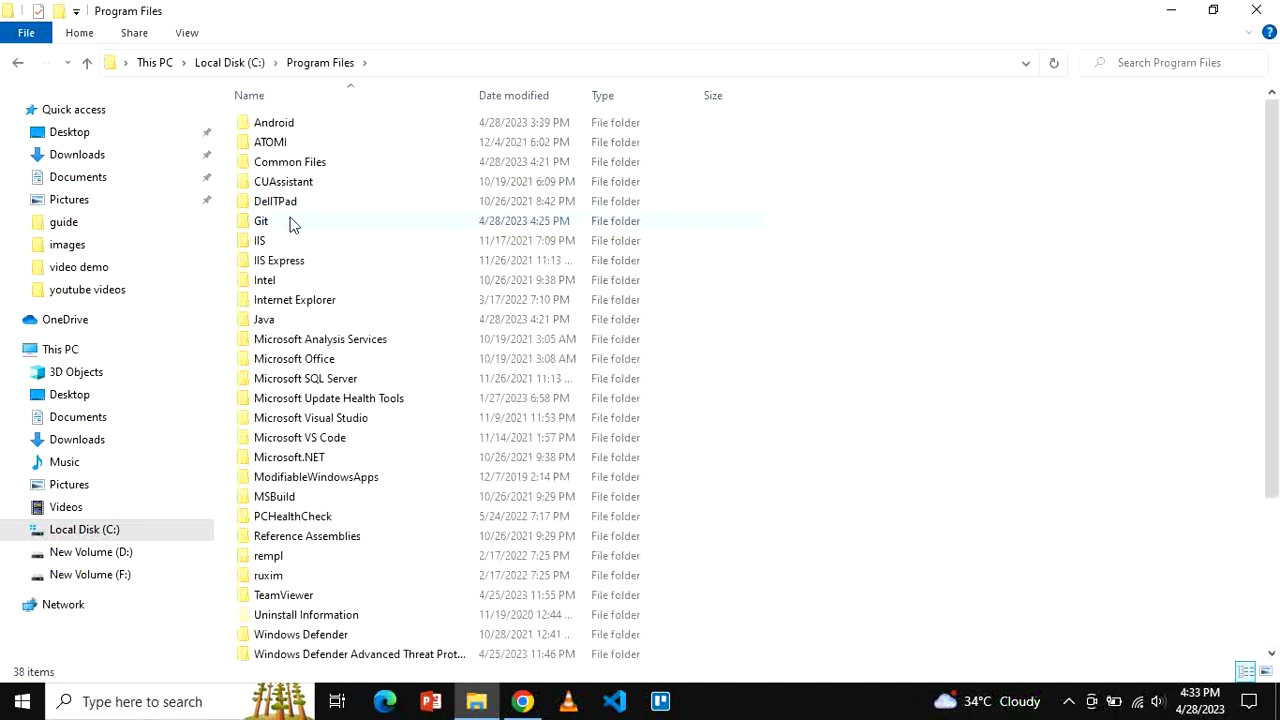
{"action": "left_click", "coordinate": [289, 326]}
{"action": "double_click", "coordinate": [289, 322]}
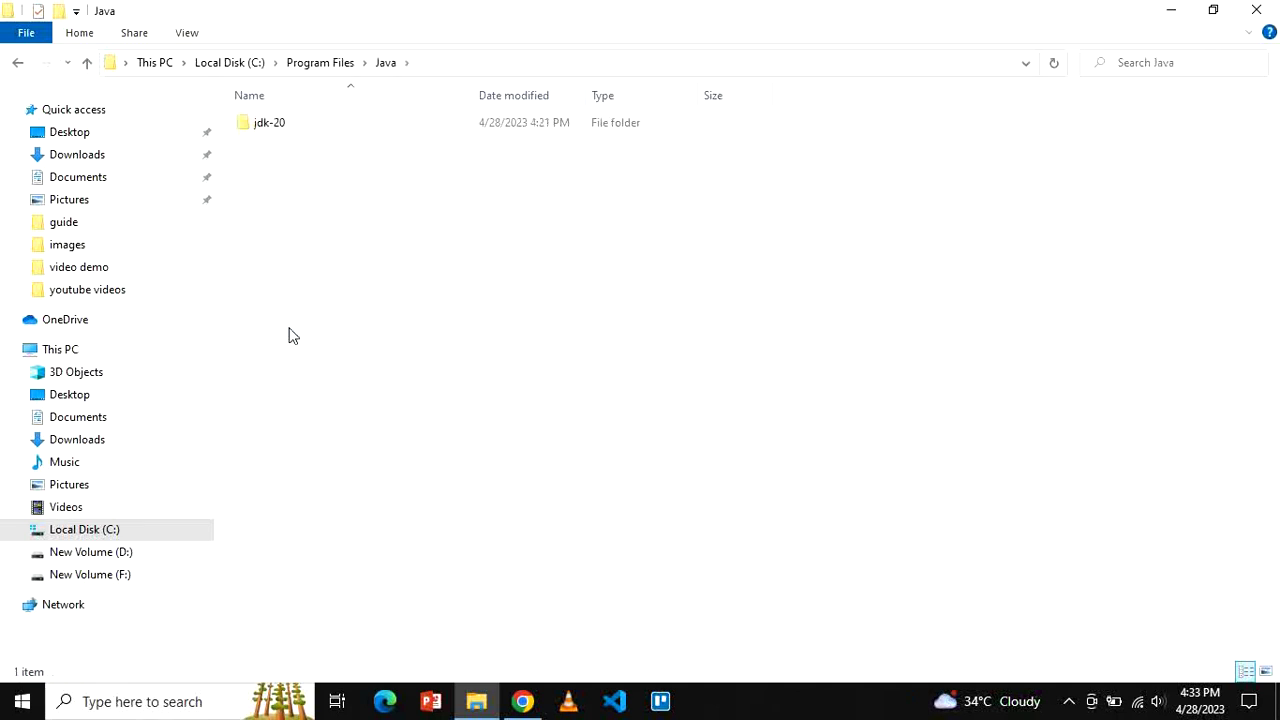
{"action": "double_click", "coordinate": [270, 123]}
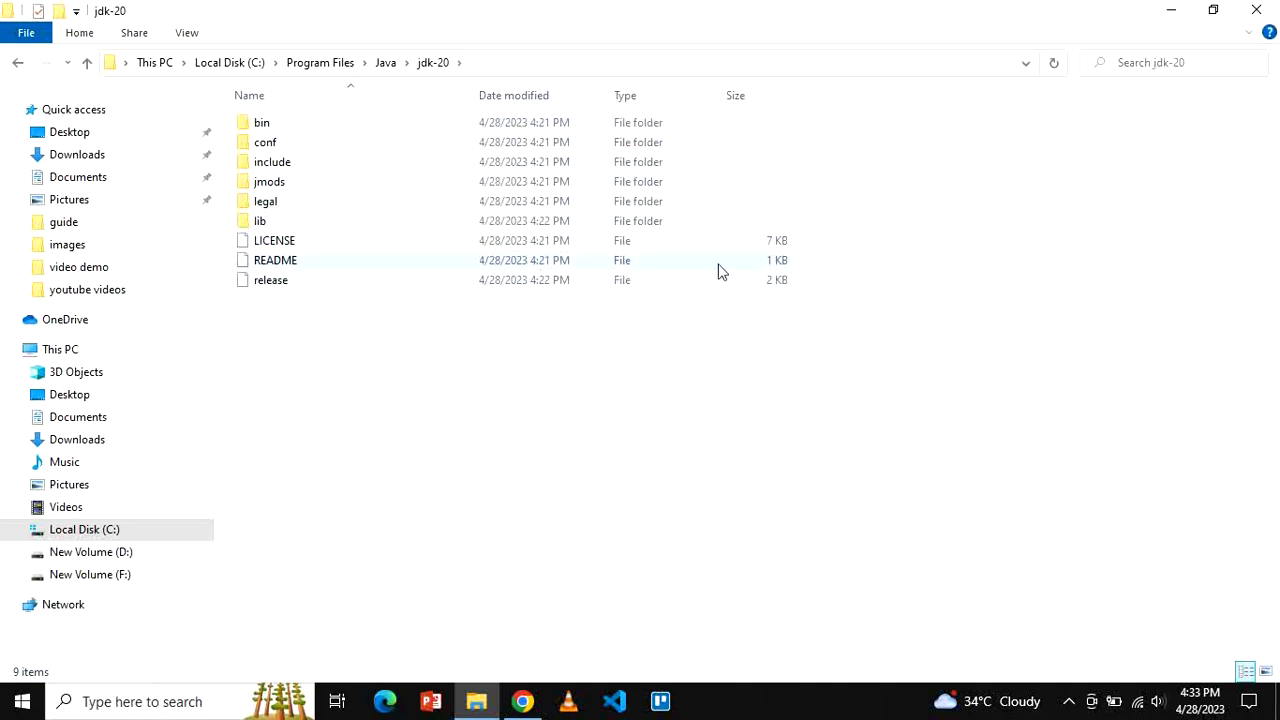
{"action": "left_click", "coordinate": [1170, 10]}
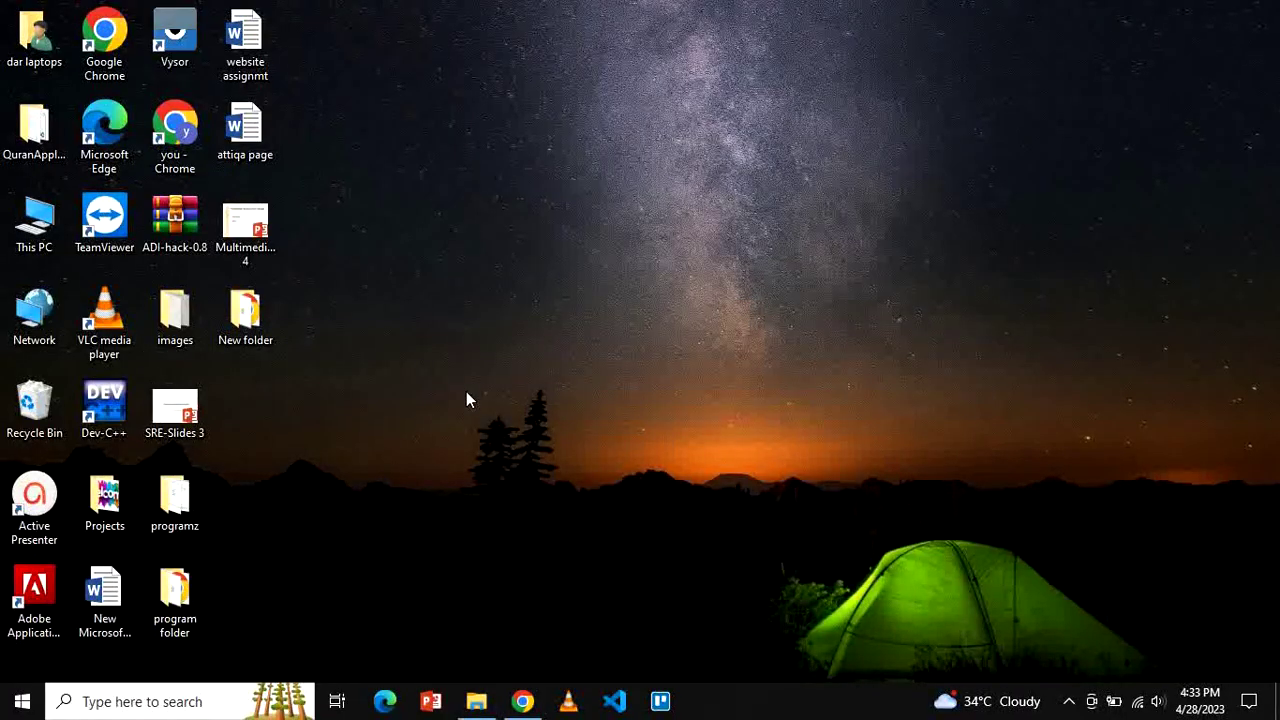
- Search Windows for "edit en" and open the environment variables settings for the current account
{"action": "left_click", "coordinate": [230, 701]}
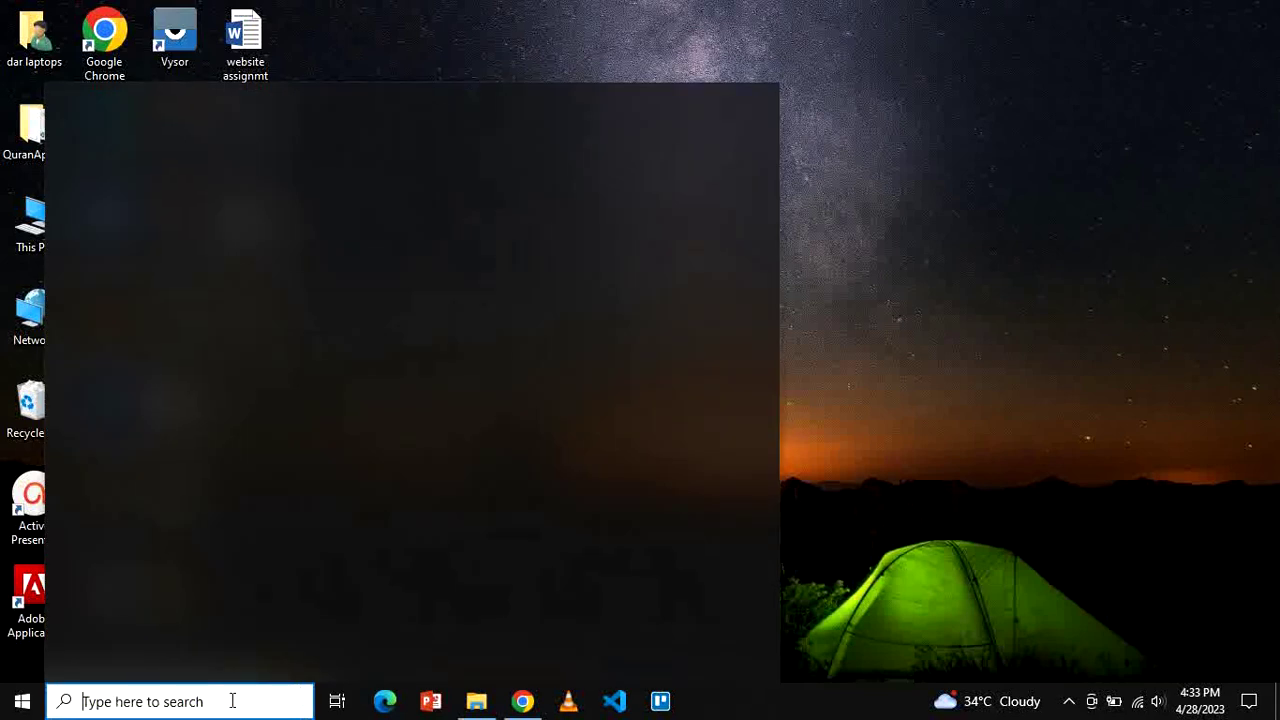
{"action": "type", "text": "edit"}
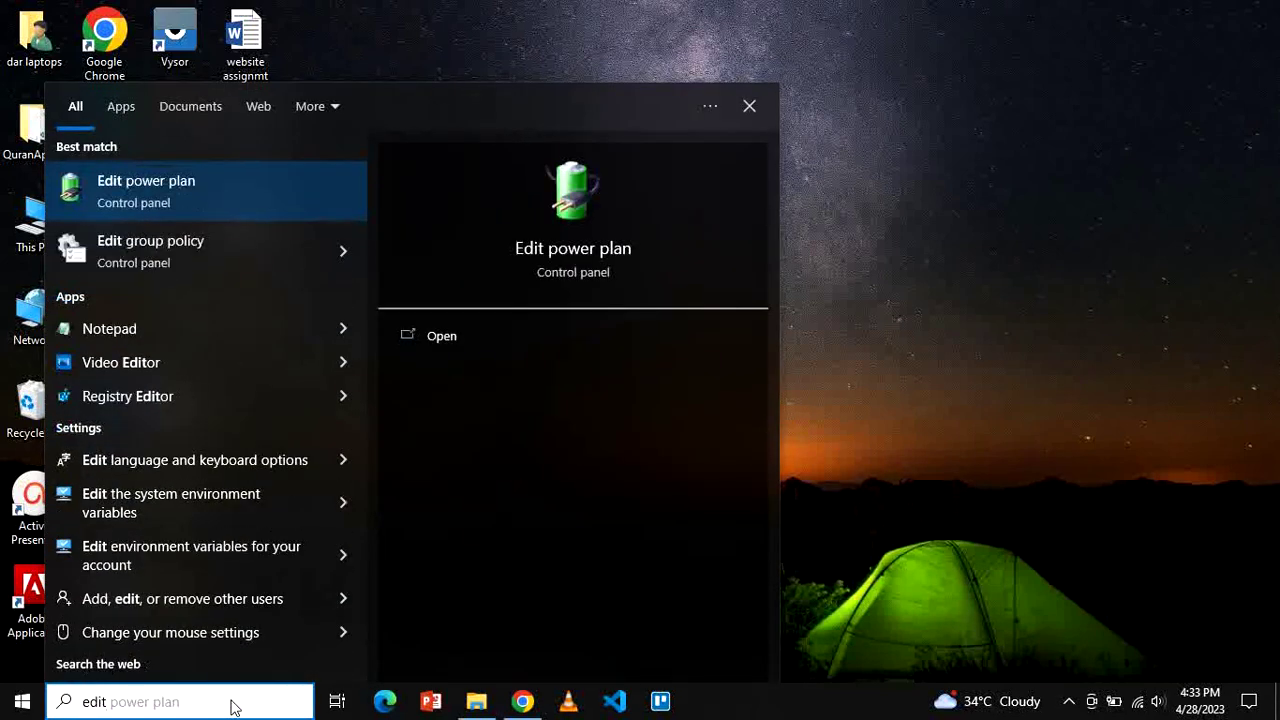
{"action": "type", "text": " en"}
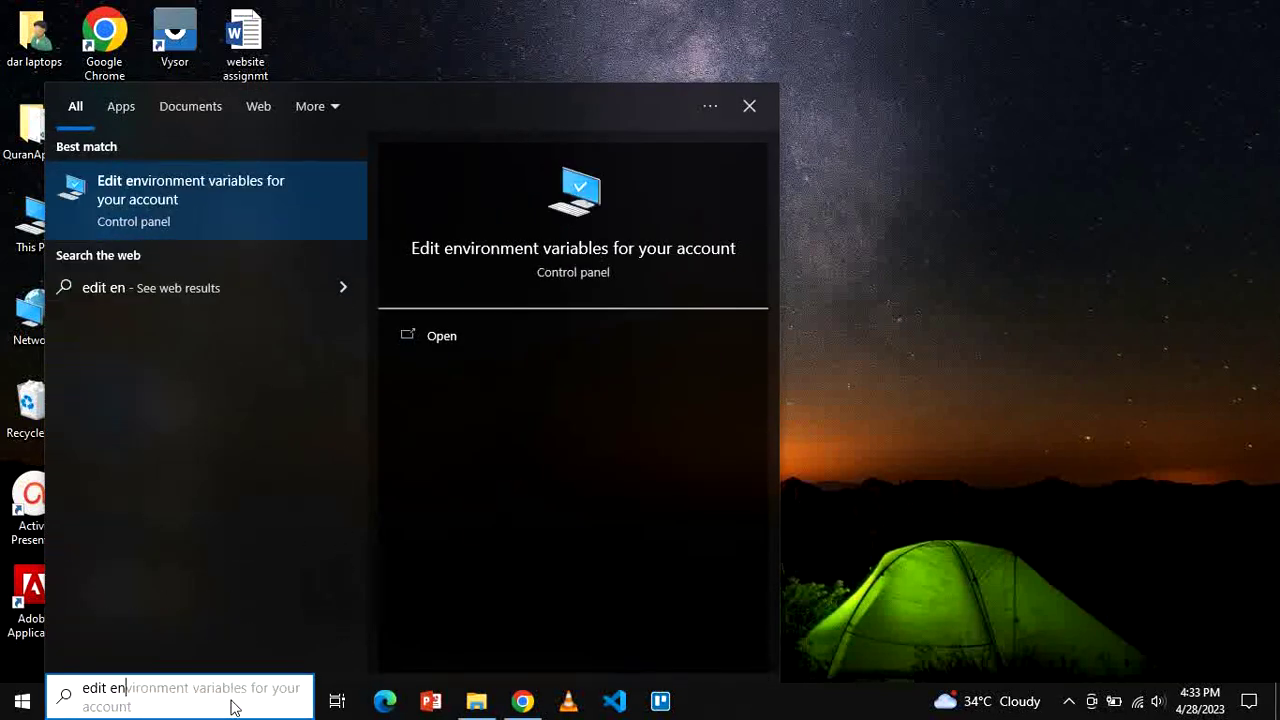
{"action": "left_click", "coordinate": [161, 200]}
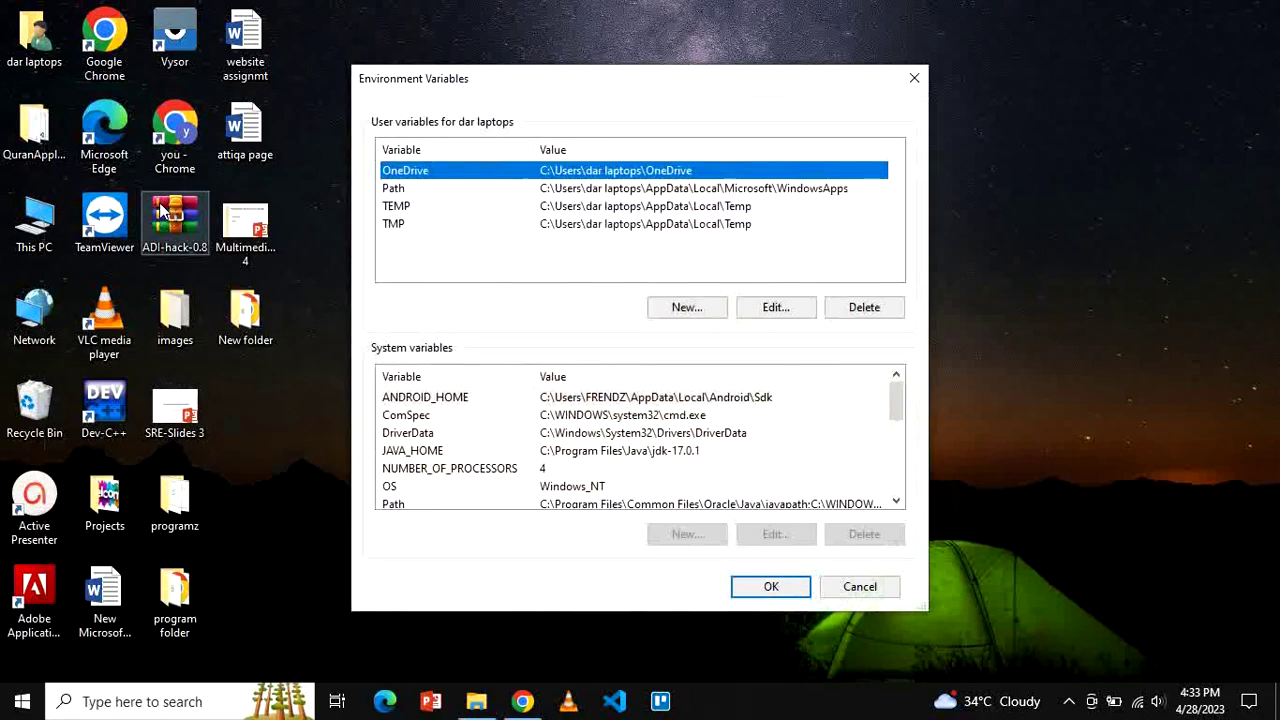
- Starting from Control Panel's System and Security category, reach the environment variables via the advanced system settings and open the system Path variable for editing
{"action": "left_click", "coordinate": [250, 712]}
{"action": "type", "text": "contr"}
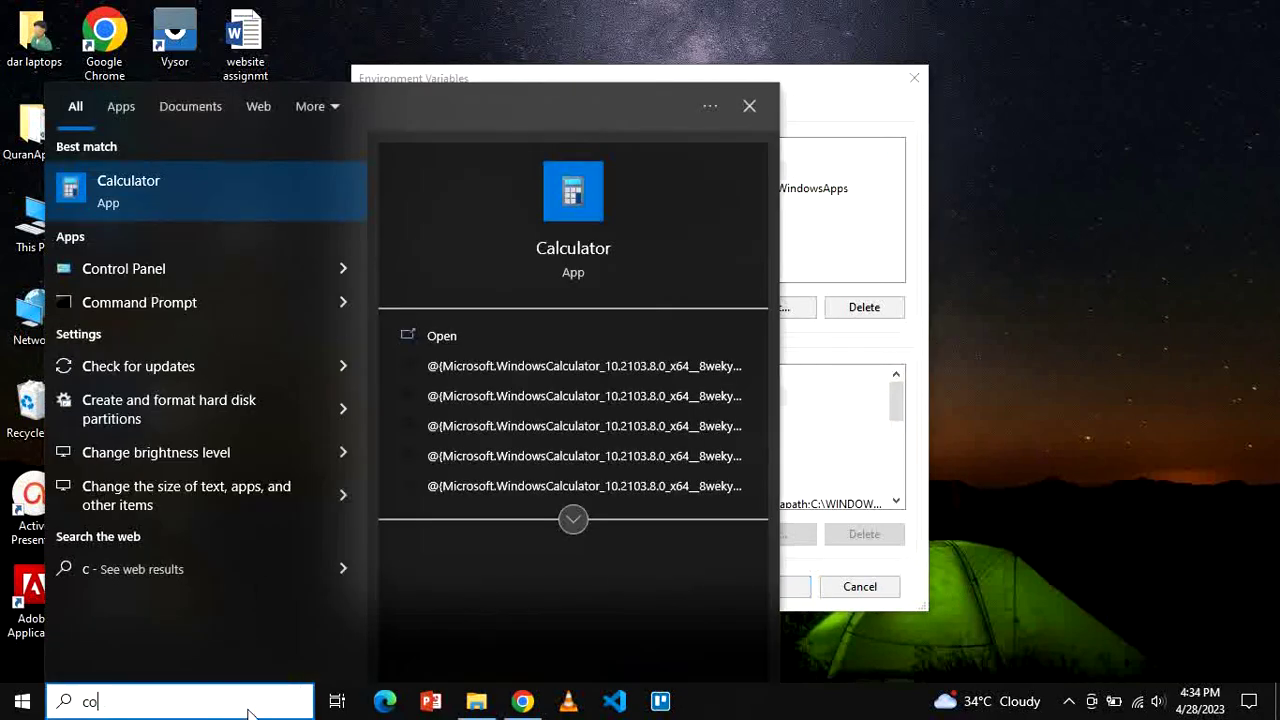
{"action": "left_click", "coordinate": [203, 205]}
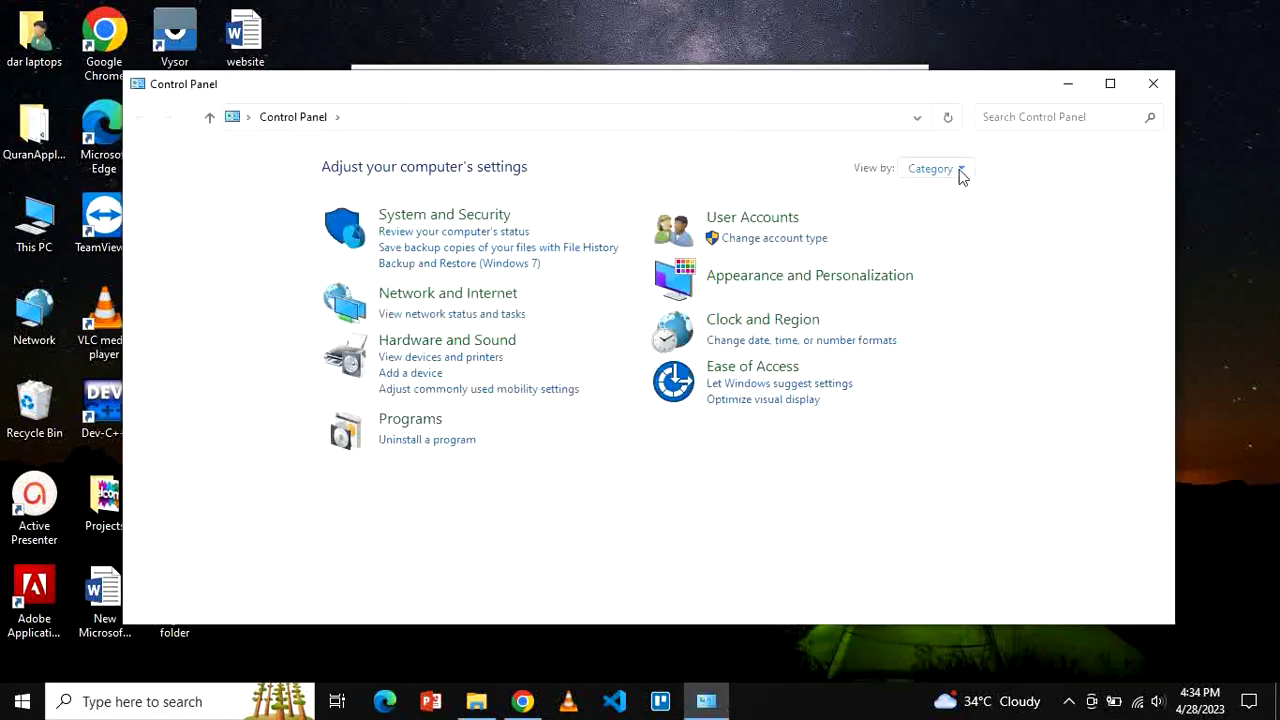
{"action": "left_click", "coordinate": [955, 168]}
{"action": "left_click", "coordinate": [972, 196]}
{"action": "left_click", "coordinate": [450, 213]}
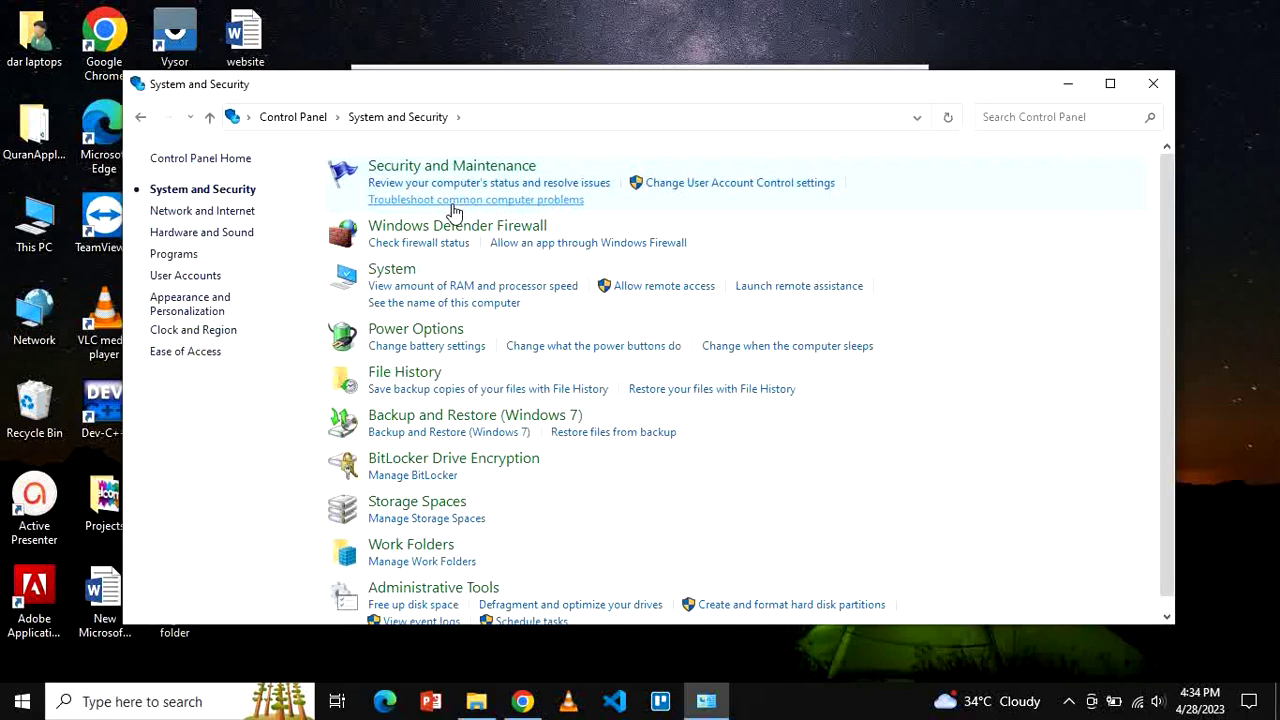
{"action": "left_click", "coordinate": [414, 271]}
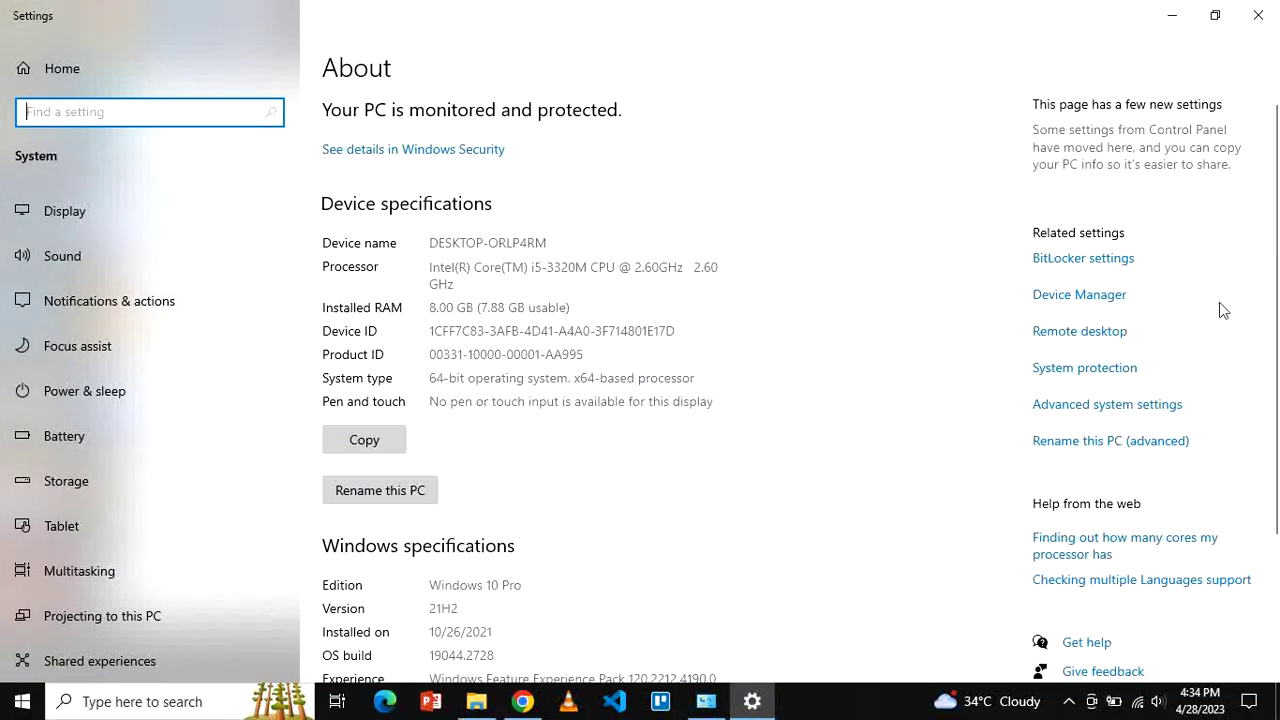
{"action": "left_click", "coordinate": [1131, 414]}
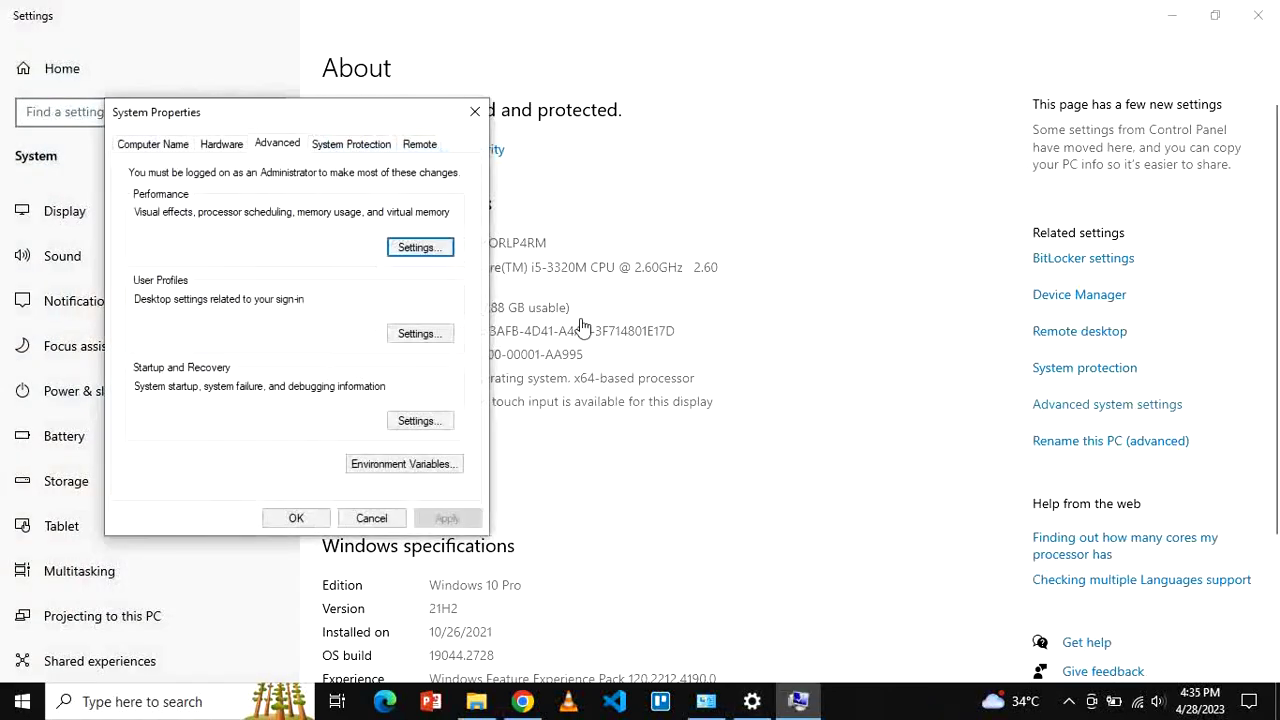
{"action": "left_click", "coordinate": [420, 466]}
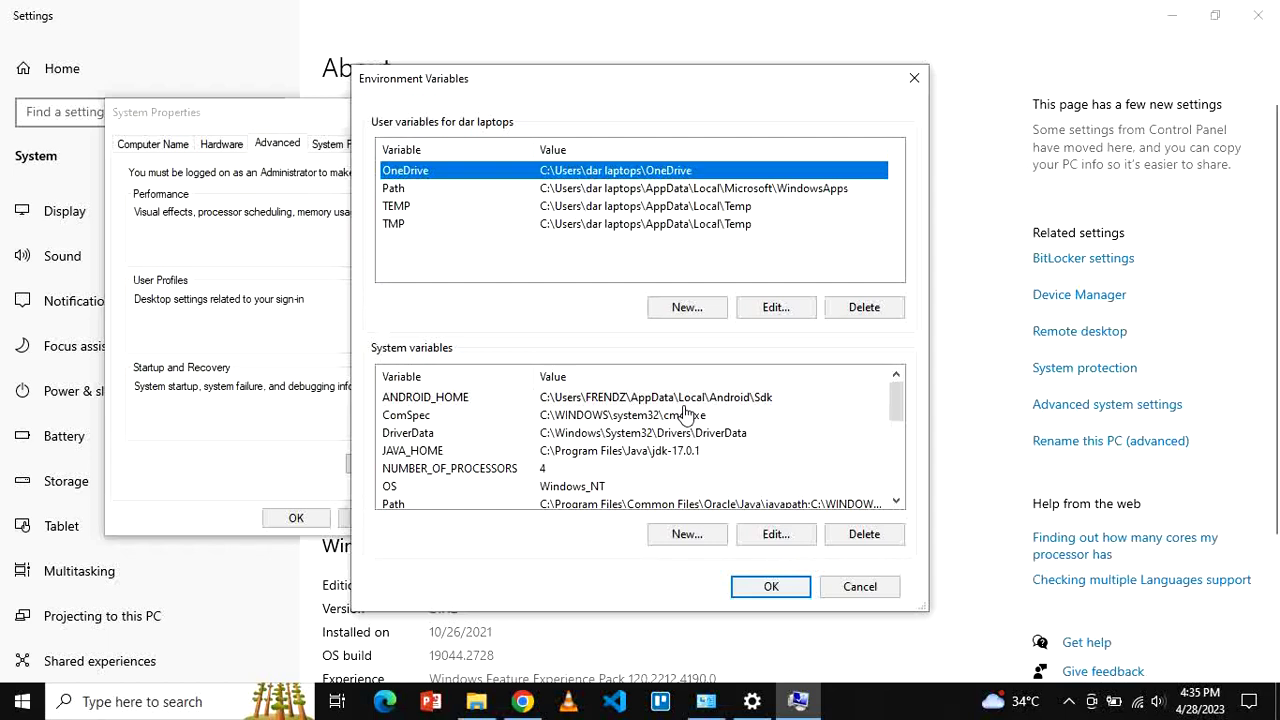
{"action": "double_click", "coordinate": [471, 505]}
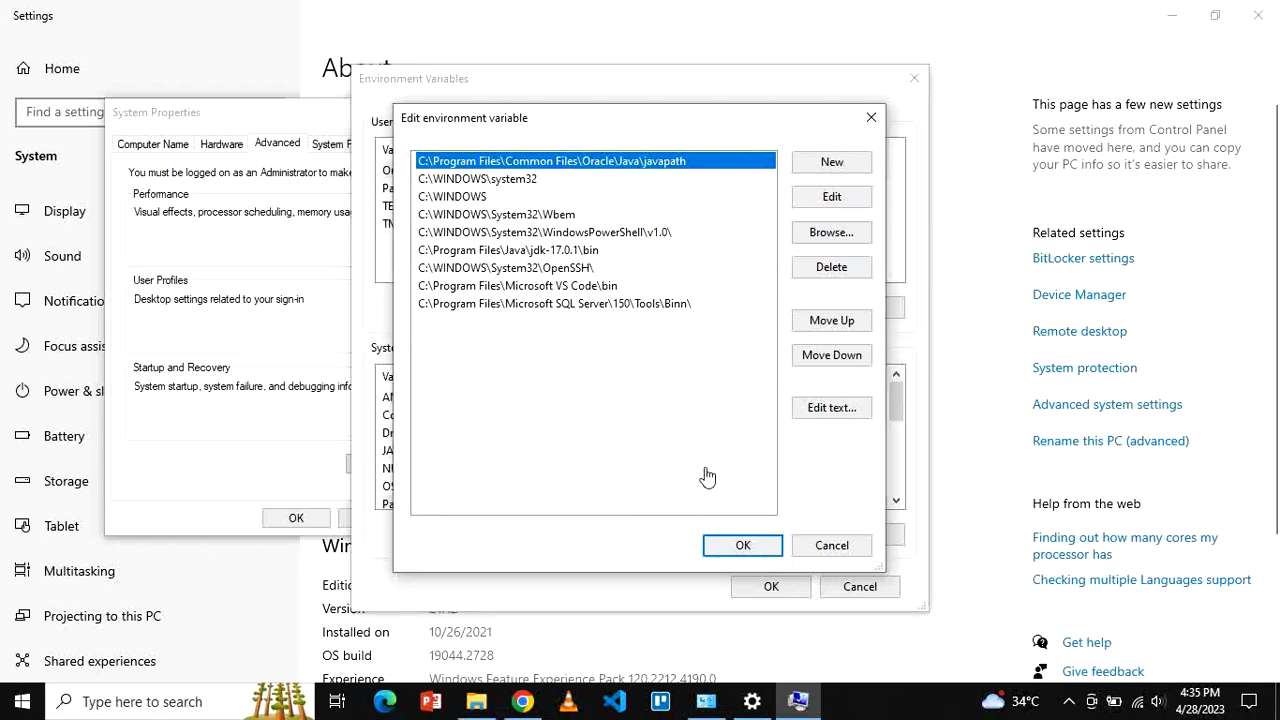
{"action": "left_click", "coordinate": [477, 702]}
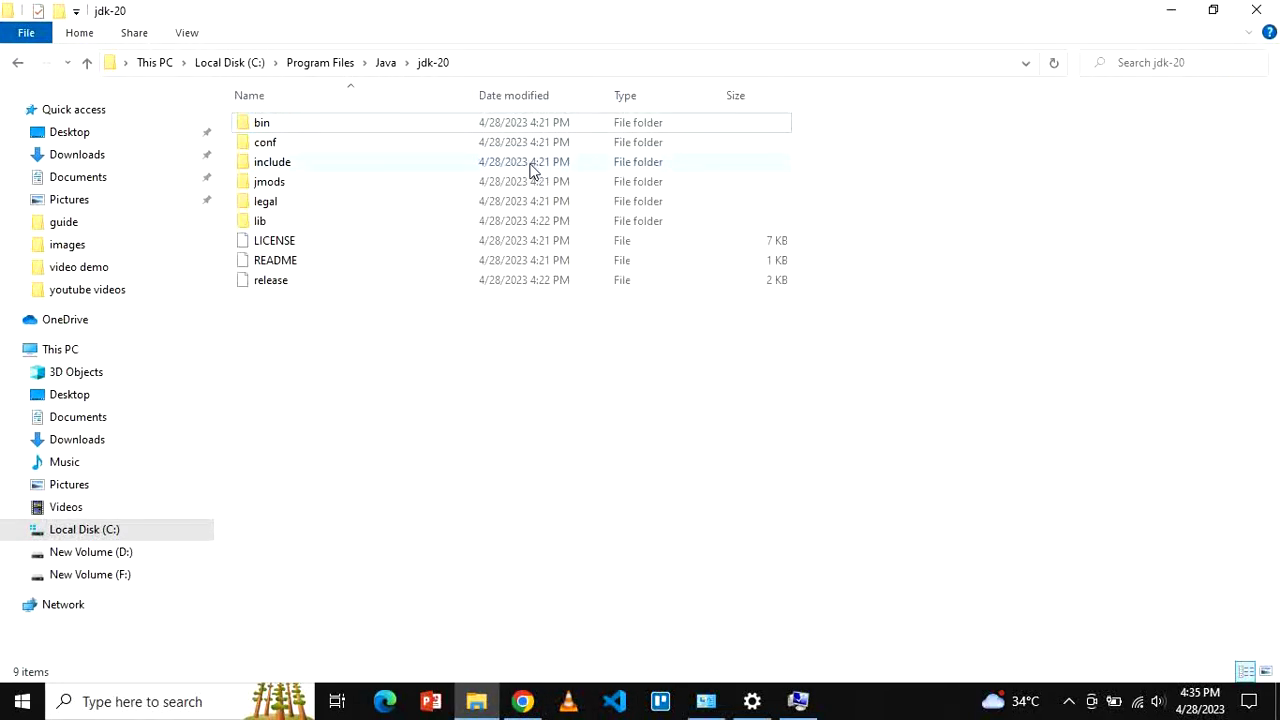
{"action": "left_click", "coordinate": [464, 63]}
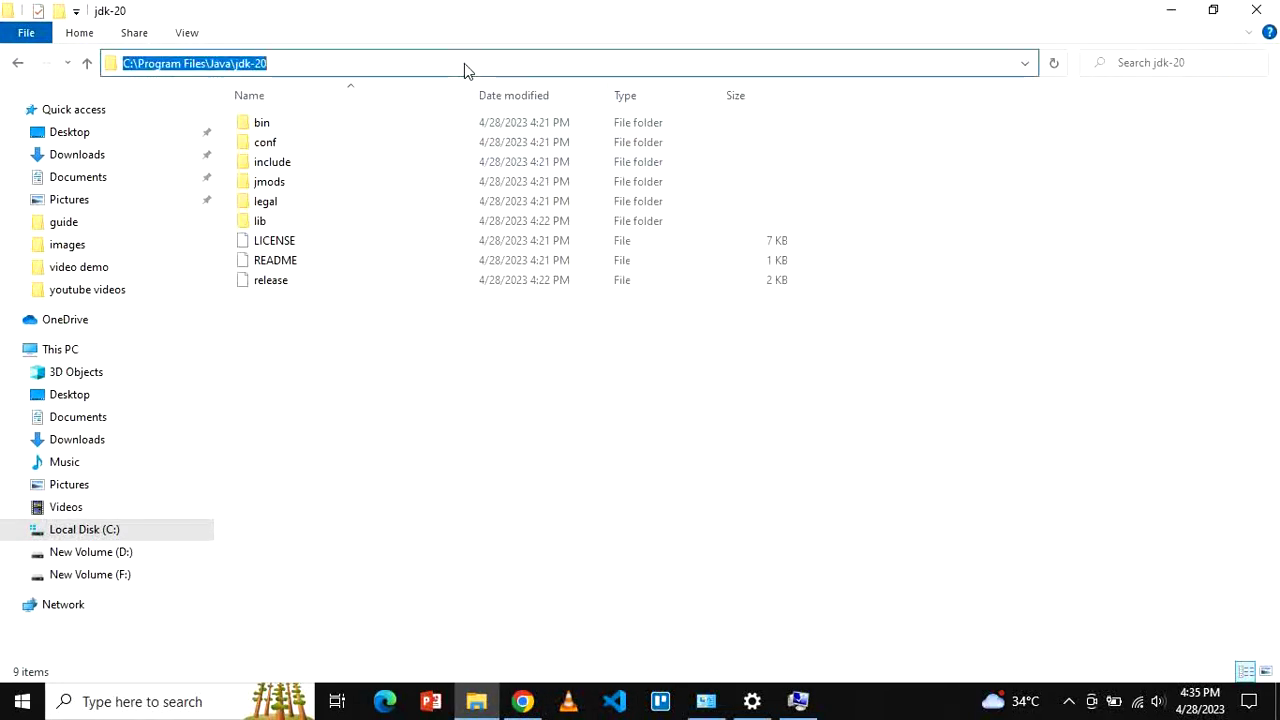
{"action": "left_click", "coordinate": [798, 701]}
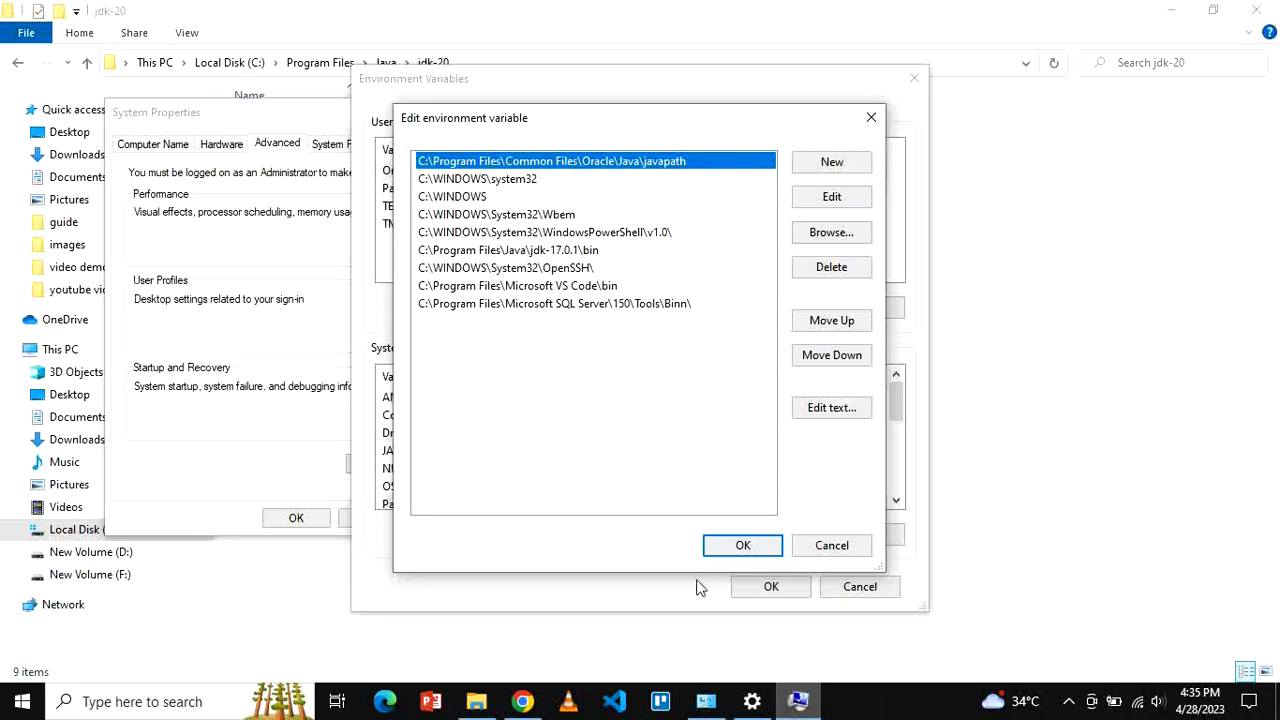
- Copy the path of the jdk-20 bin folder and add C:\Program Files\Java\jdk-20\bin as a new entry in the system Path variable
{"action": "left_click", "coordinate": [480, 701]}
{"action": "double_click", "coordinate": [364, 120]}
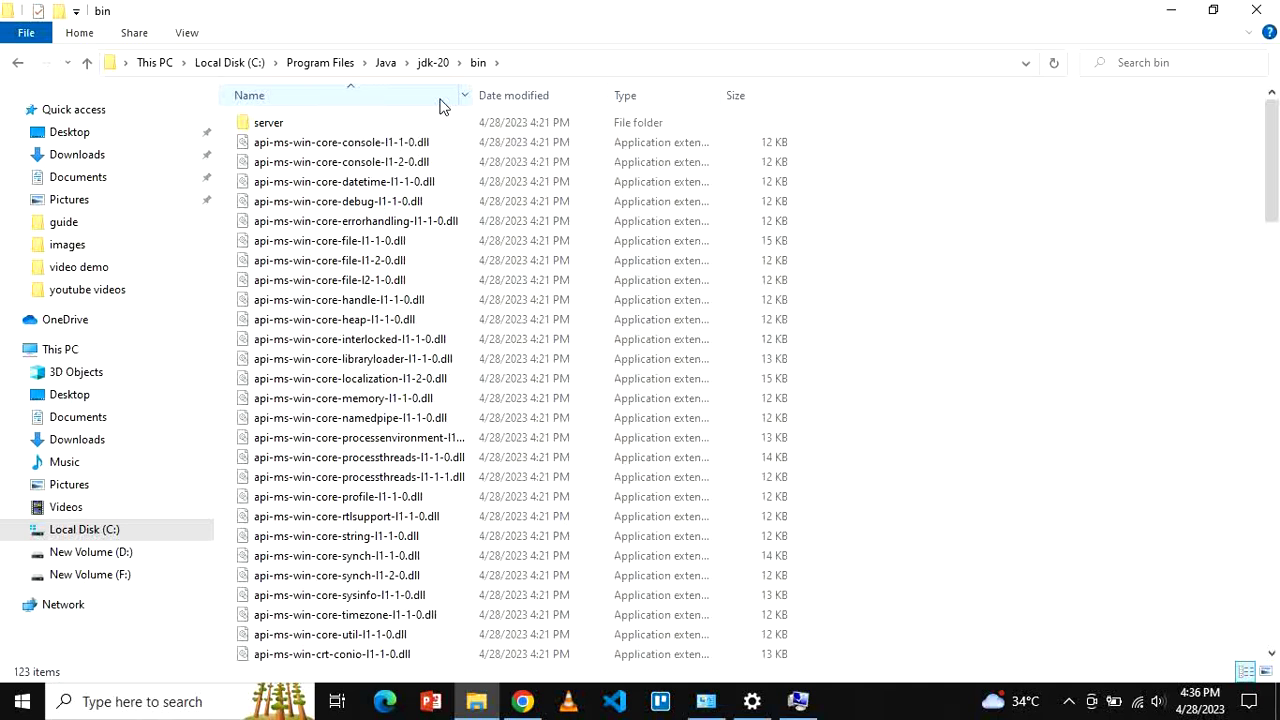
{"action": "left_click", "coordinate": [554, 63]}
{"action": "key", "text": "ctrl+c"}
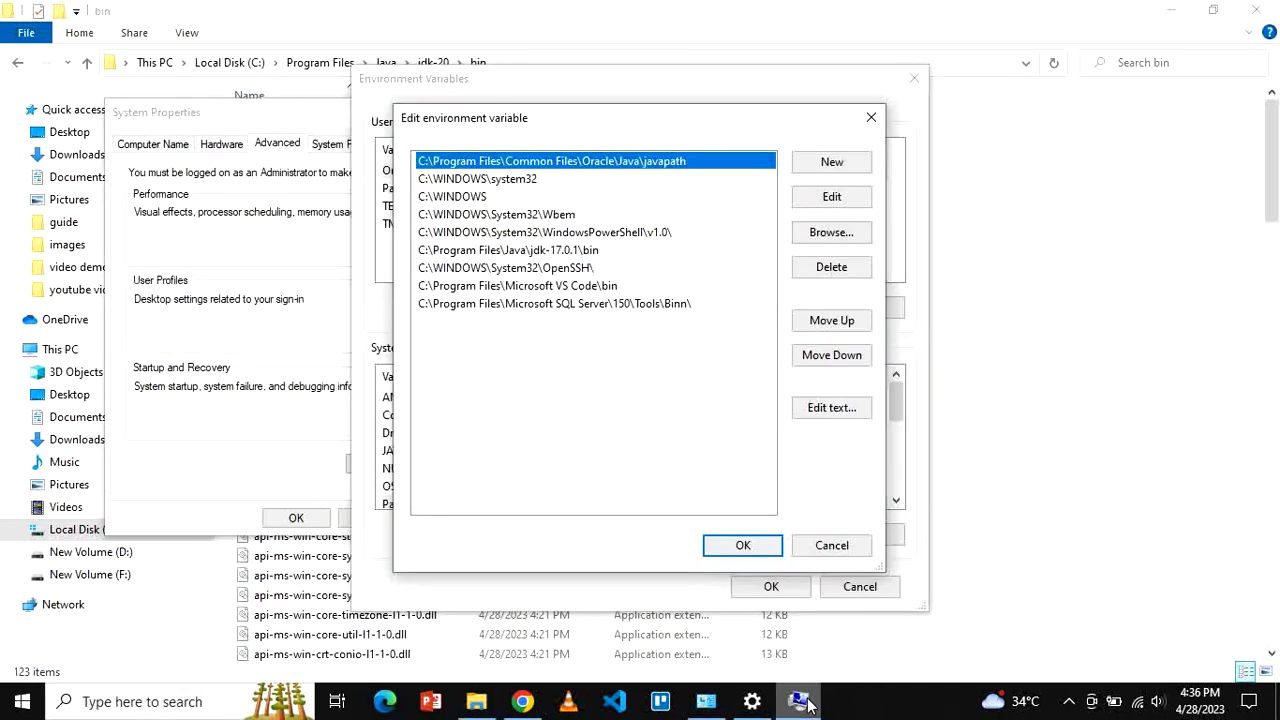
{"action": "left_click", "coordinate": [831, 162]}
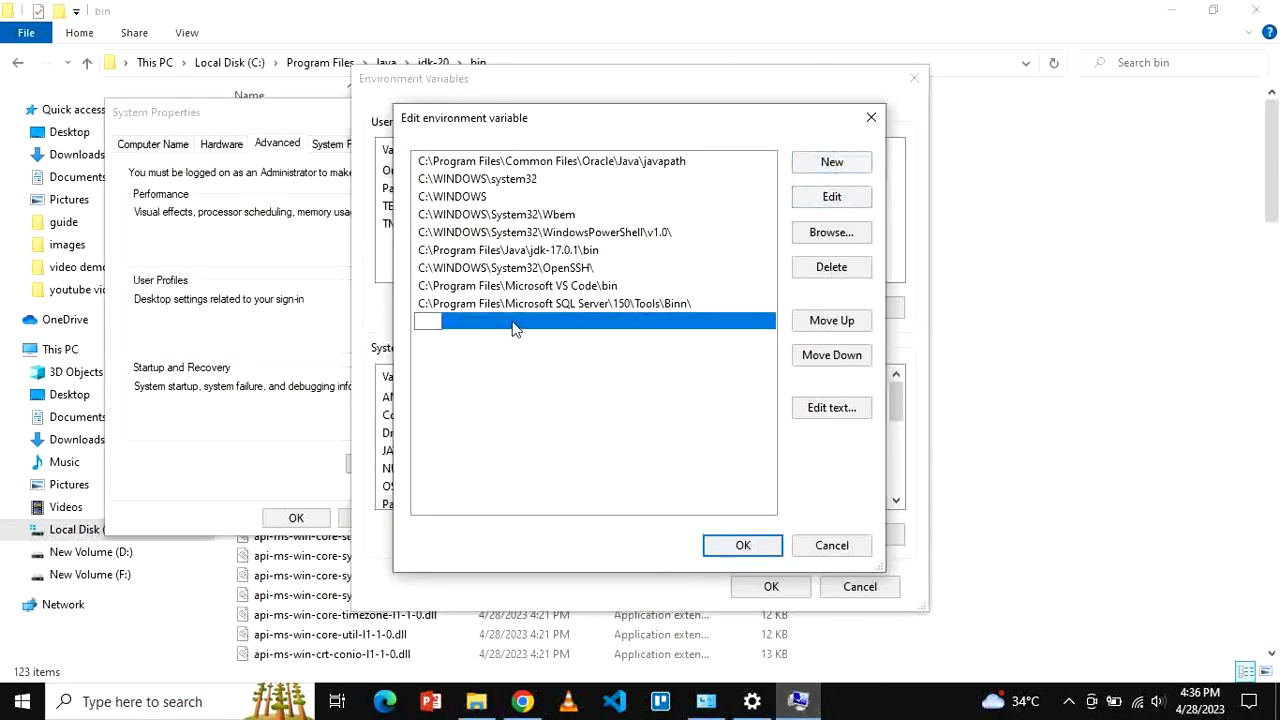
{"action": "key", "text": "ctrl+v"}
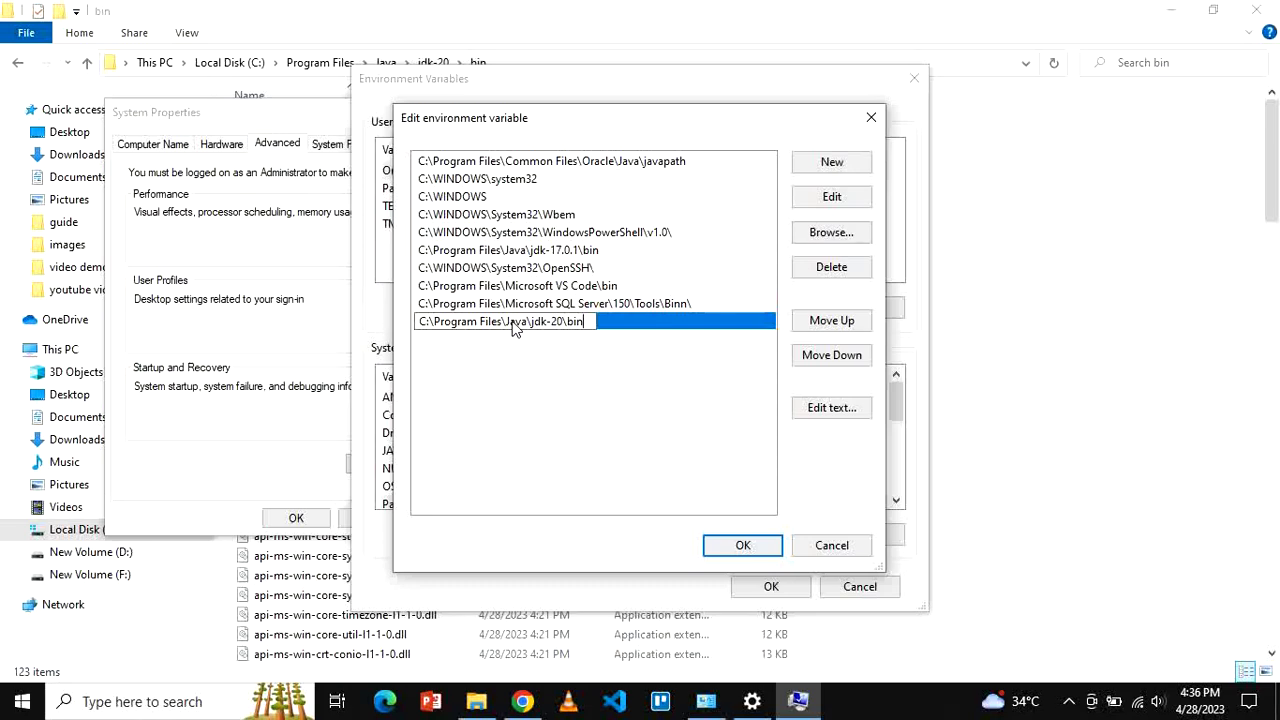
{"action": "left_click", "coordinate": [743, 546]}
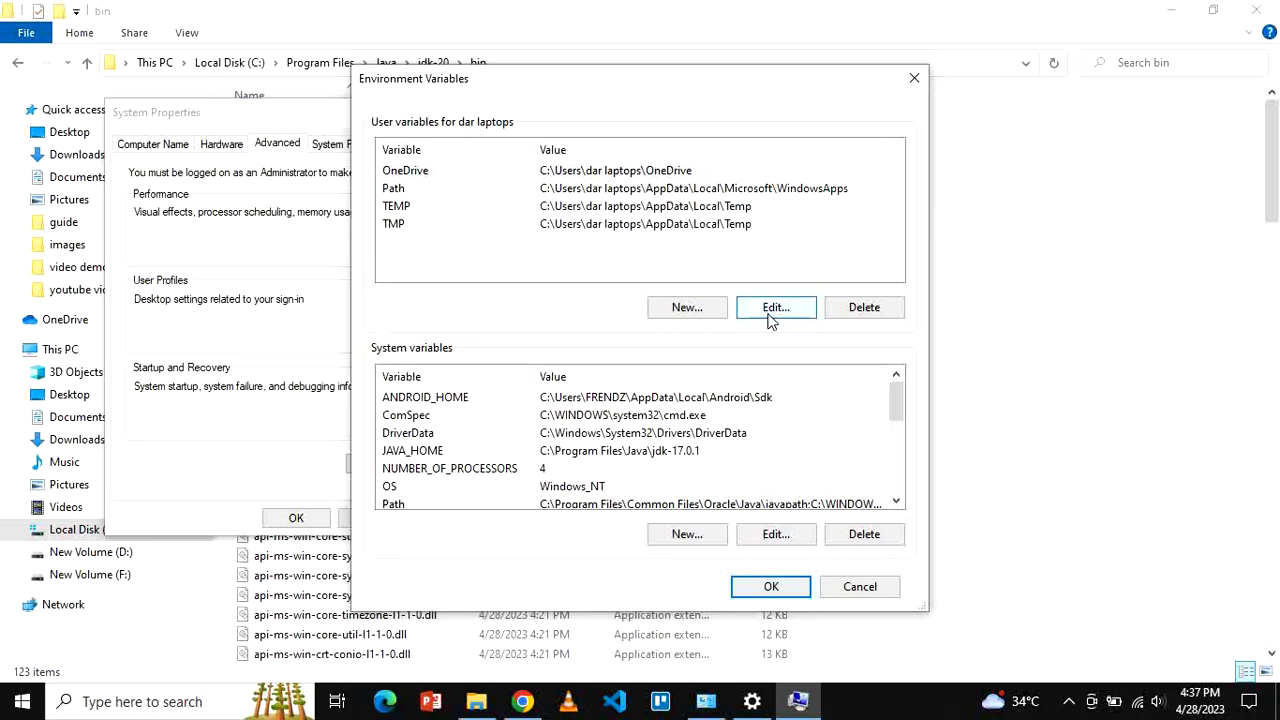
- Start a new user environment variable and name it JAVA_HOME
{"action": "left_click", "coordinate": [686, 305]}
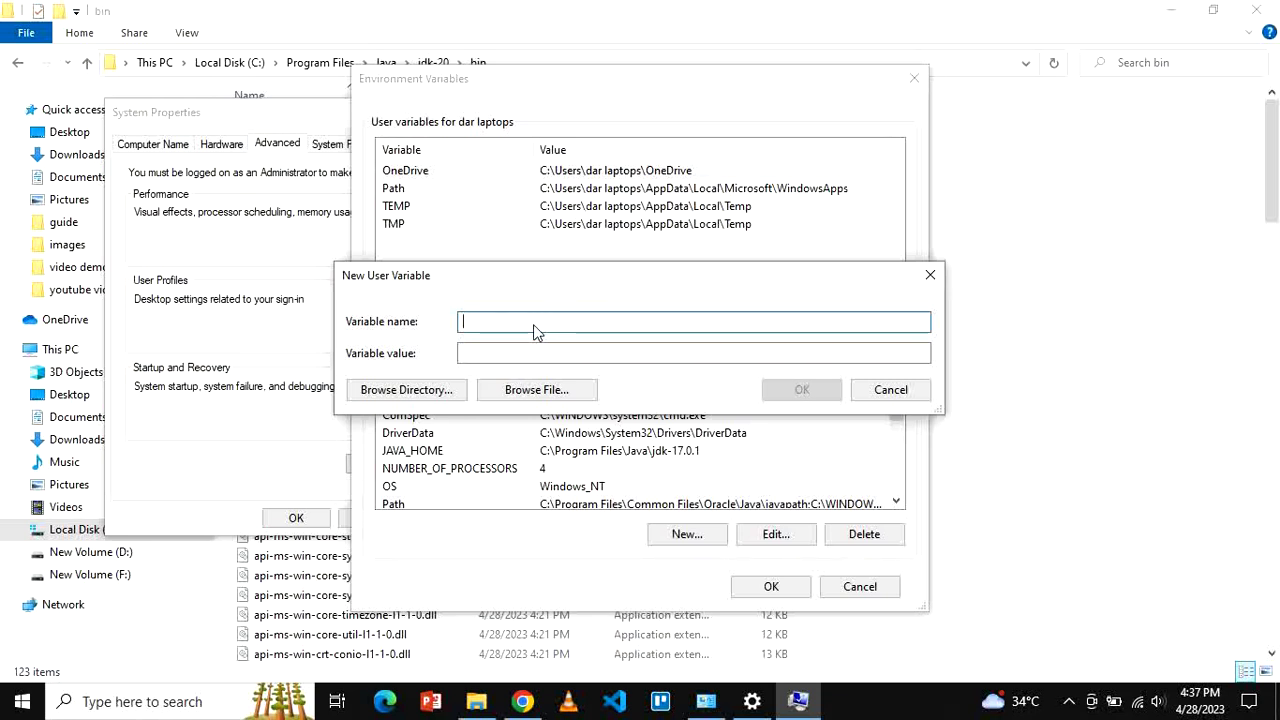
{"action": "type", "text": "JAVA"}
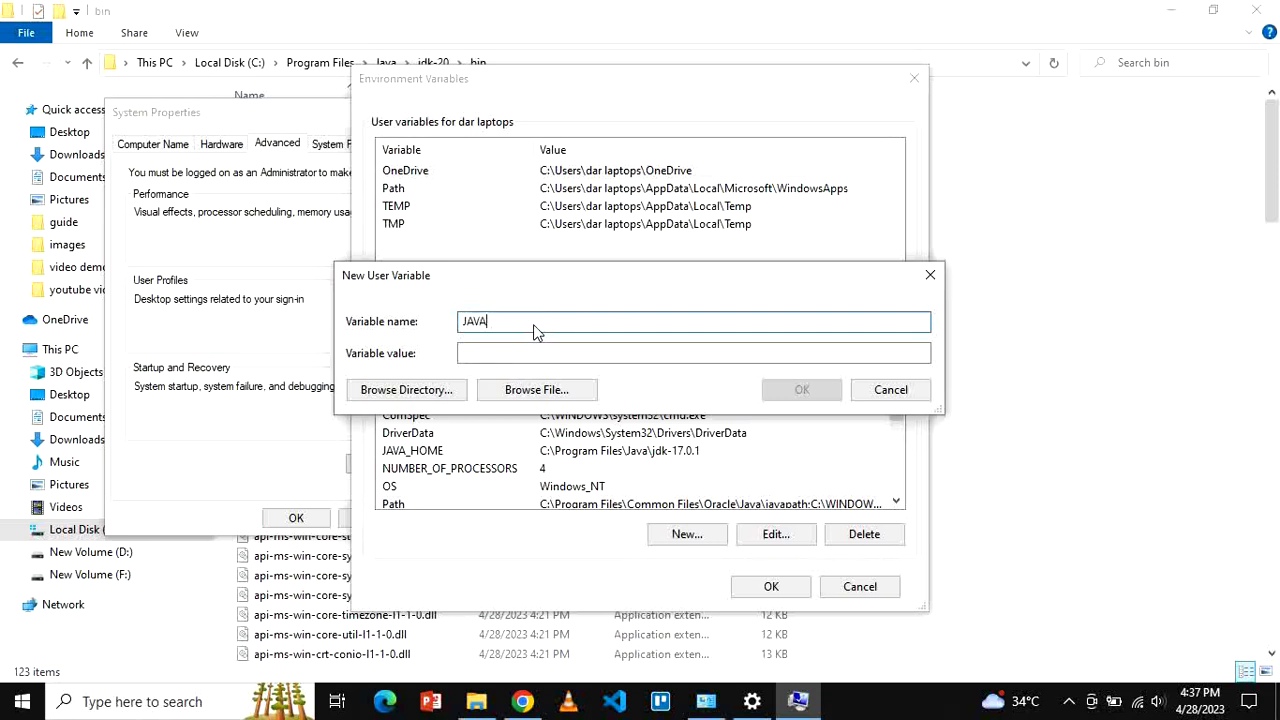
{"action": "type", "text": "_HOME"}
{"action": "left_click", "coordinate": [522, 355]}
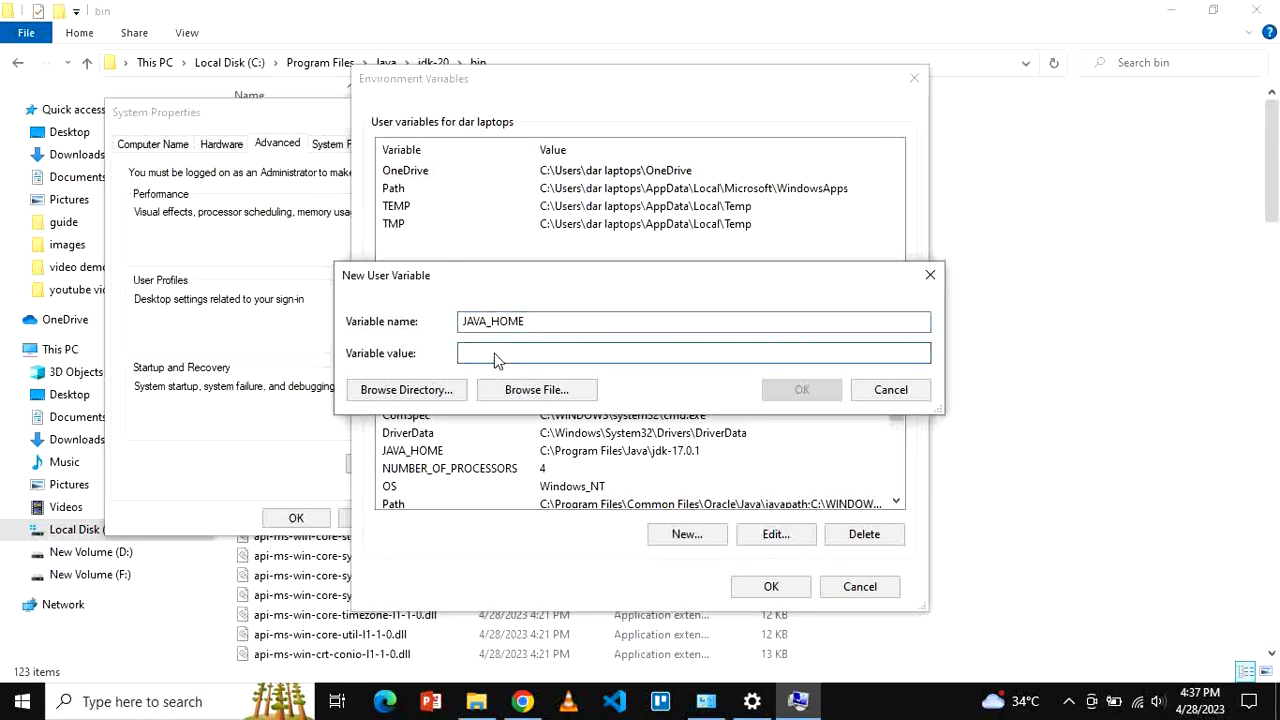
- Copy the jdk-20 folder path from File Explorer and save C:\Program Files\Java\jdk-20 as the JAVA_HOME user variable's value
{"action": "left_click", "coordinate": [476, 701]}
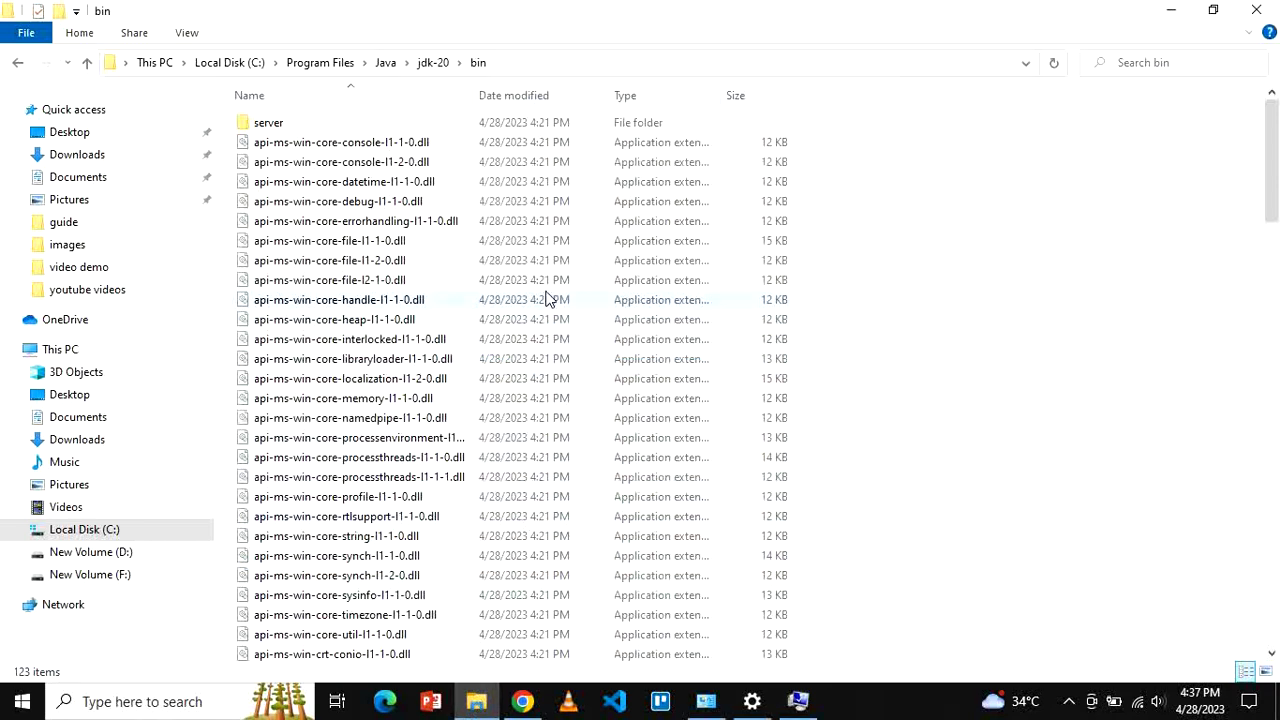
{"action": "left_click", "coordinate": [436, 64]}
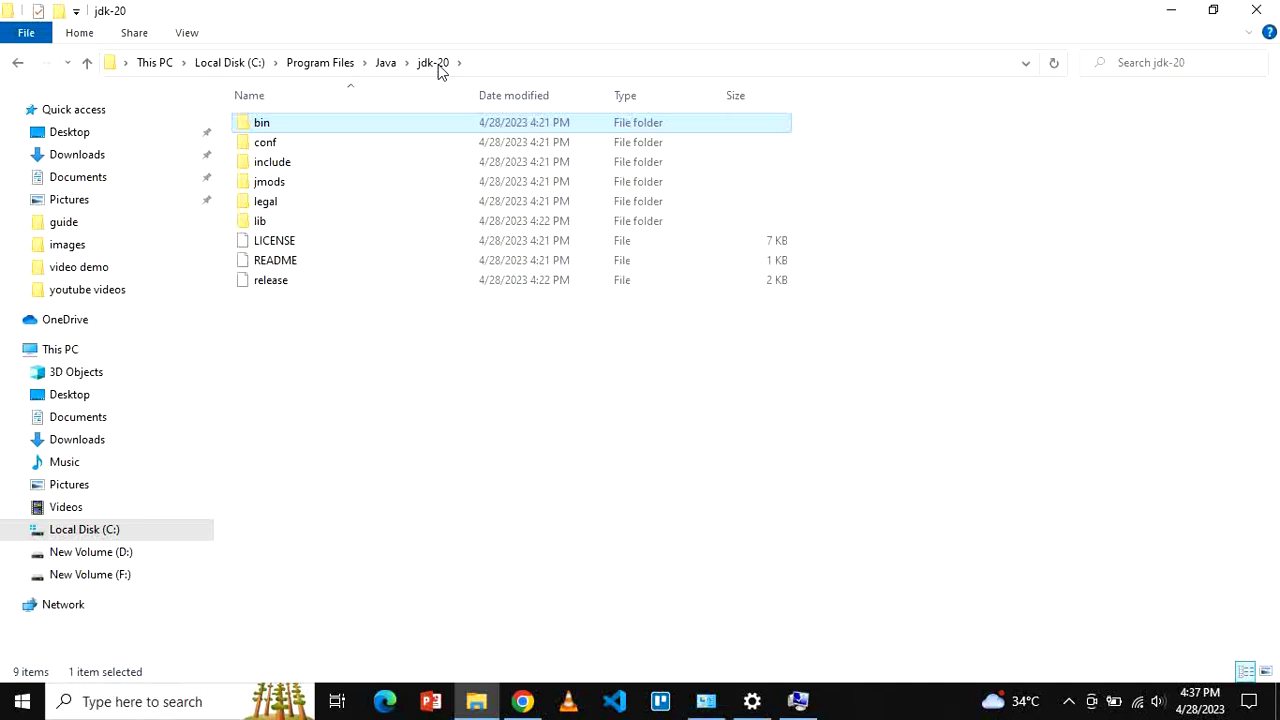
{"action": "left_click", "coordinate": [556, 66]}
{"action": "key", "text": "ctrl+c"}
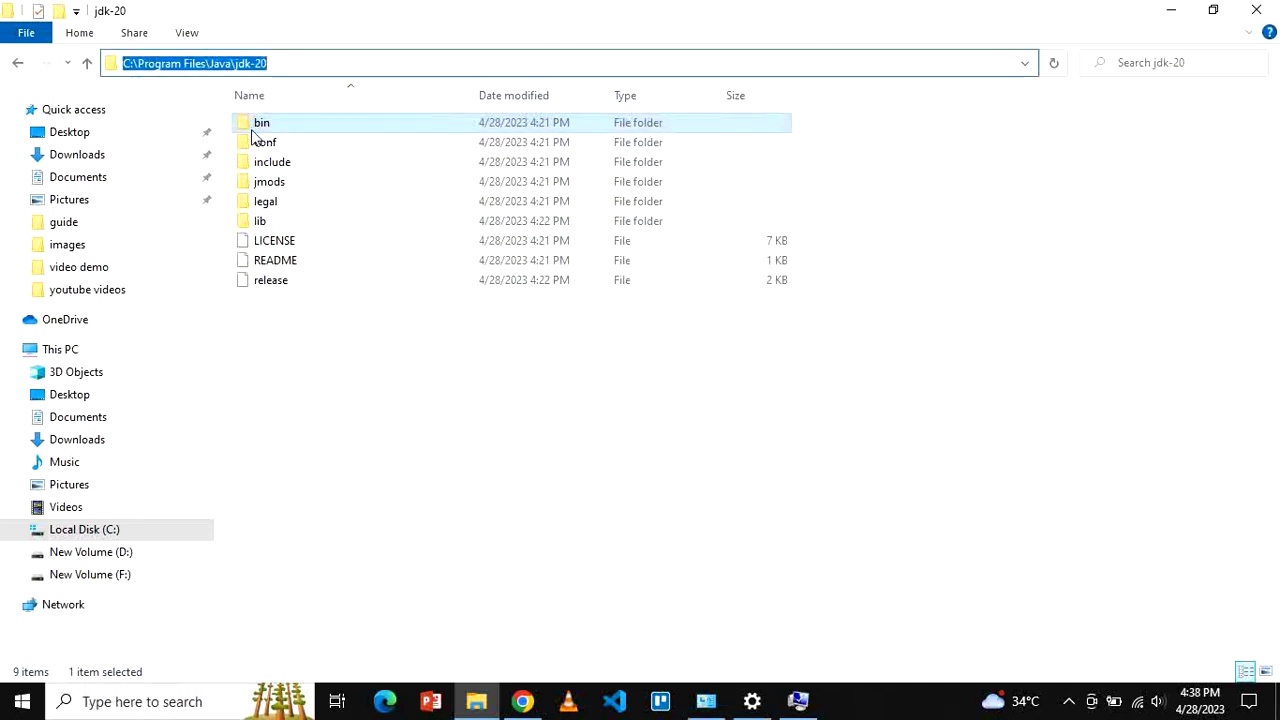
{"action": "left_click", "coordinate": [798, 701]}
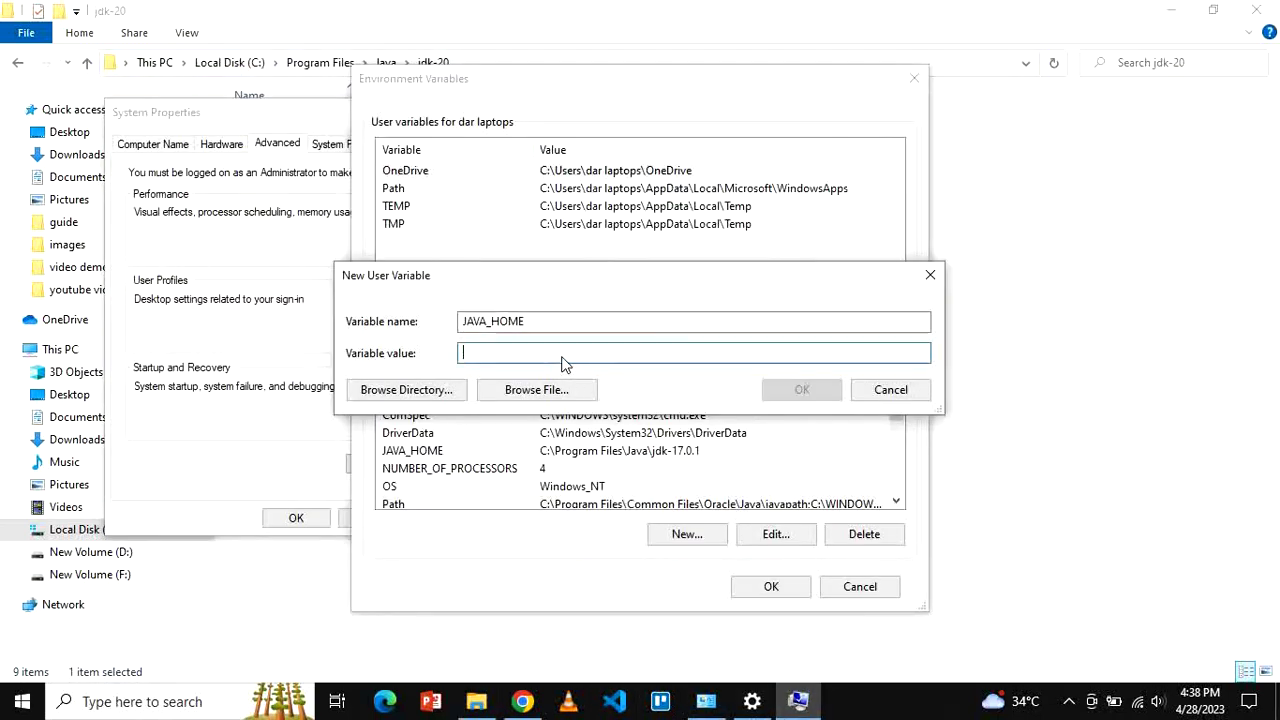
{"action": "key", "text": "ctrl+v"}
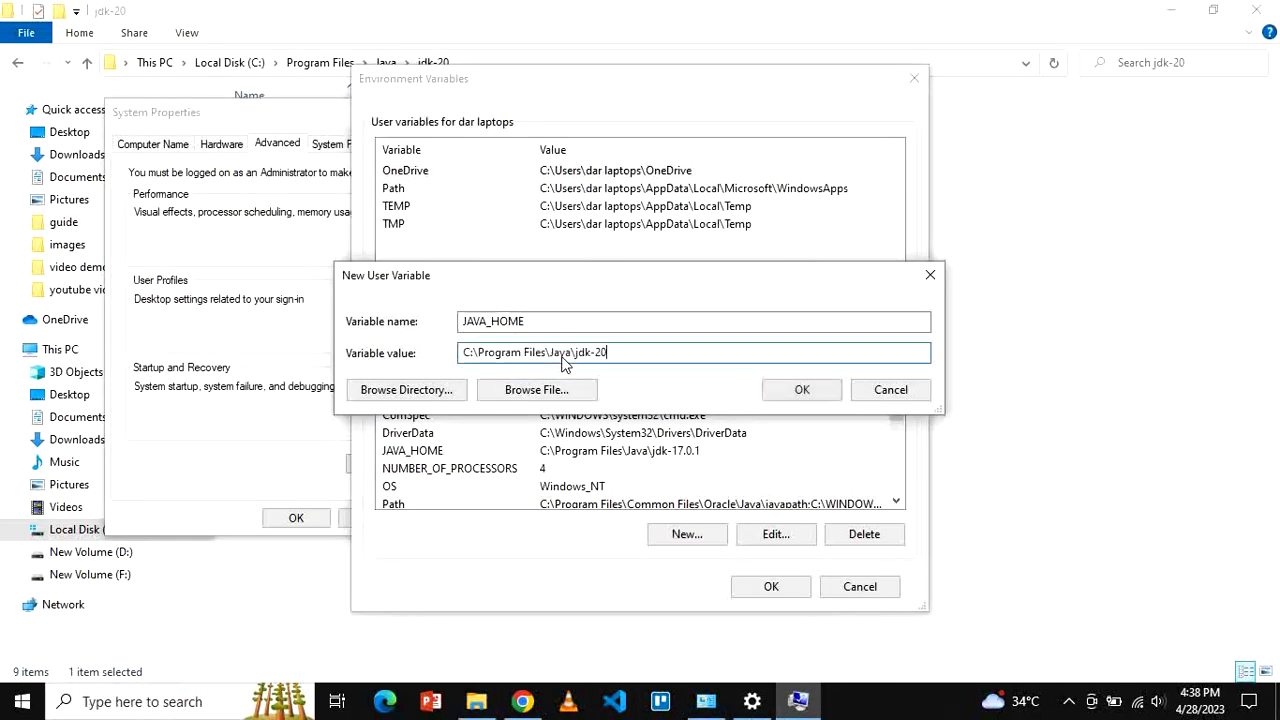
{"action": "left_click", "coordinate": [770, 399]}
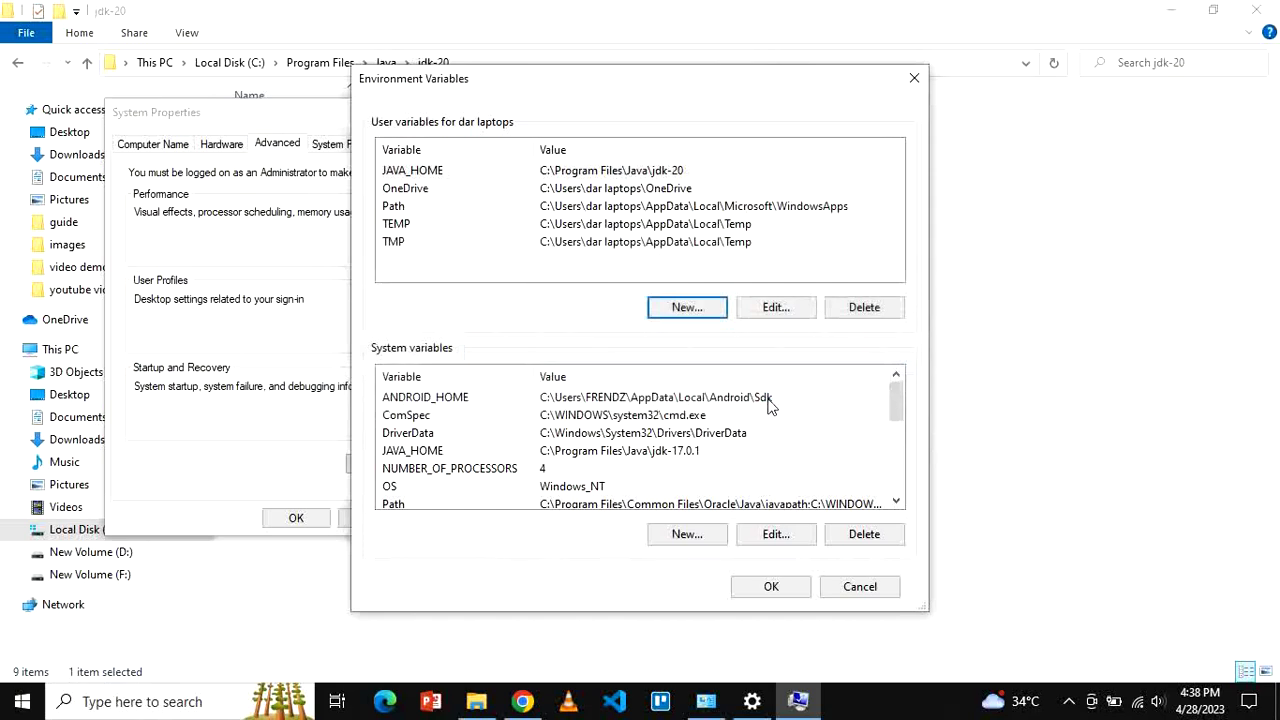
- Apply the environment variable changes and close System Properties, File Explorer, Settings and the remaining Environment Variables window
{"action": "left_click", "coordinate": [771, 588]}
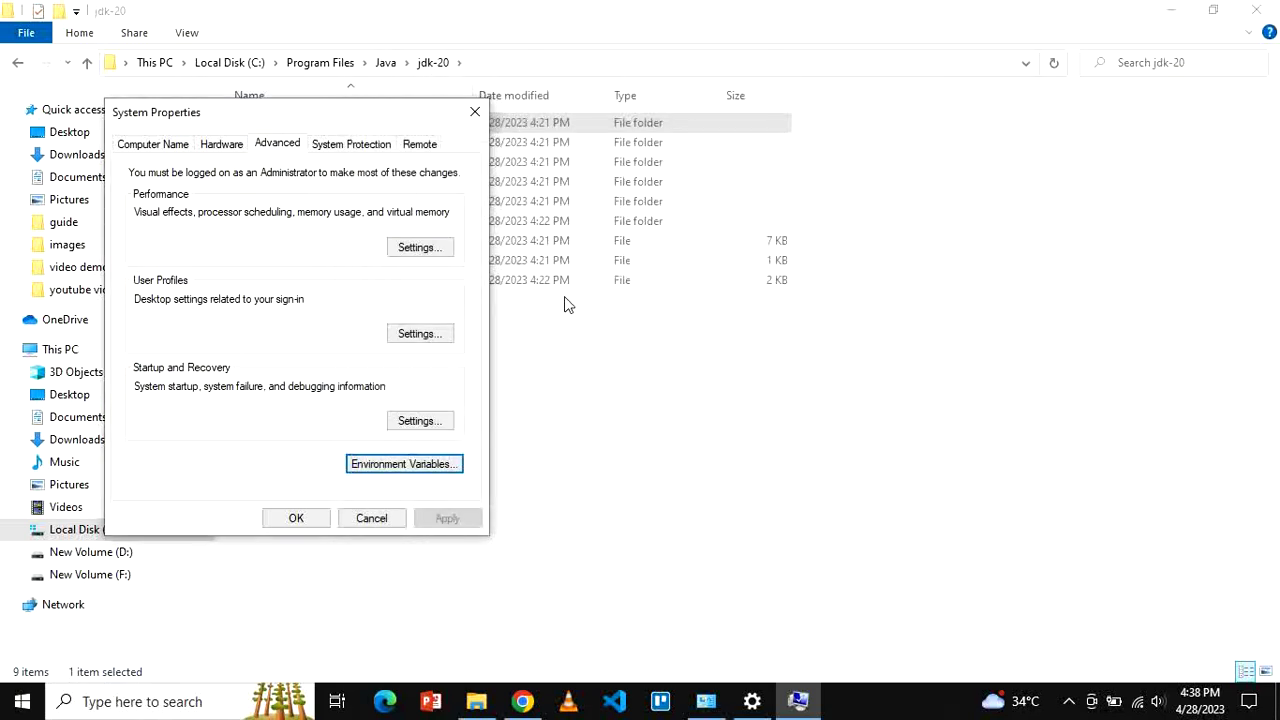
{"action": "left_click", "coordinate": [475, 112]}
{"action": "left_click", "coordinate": [1256, 10]}
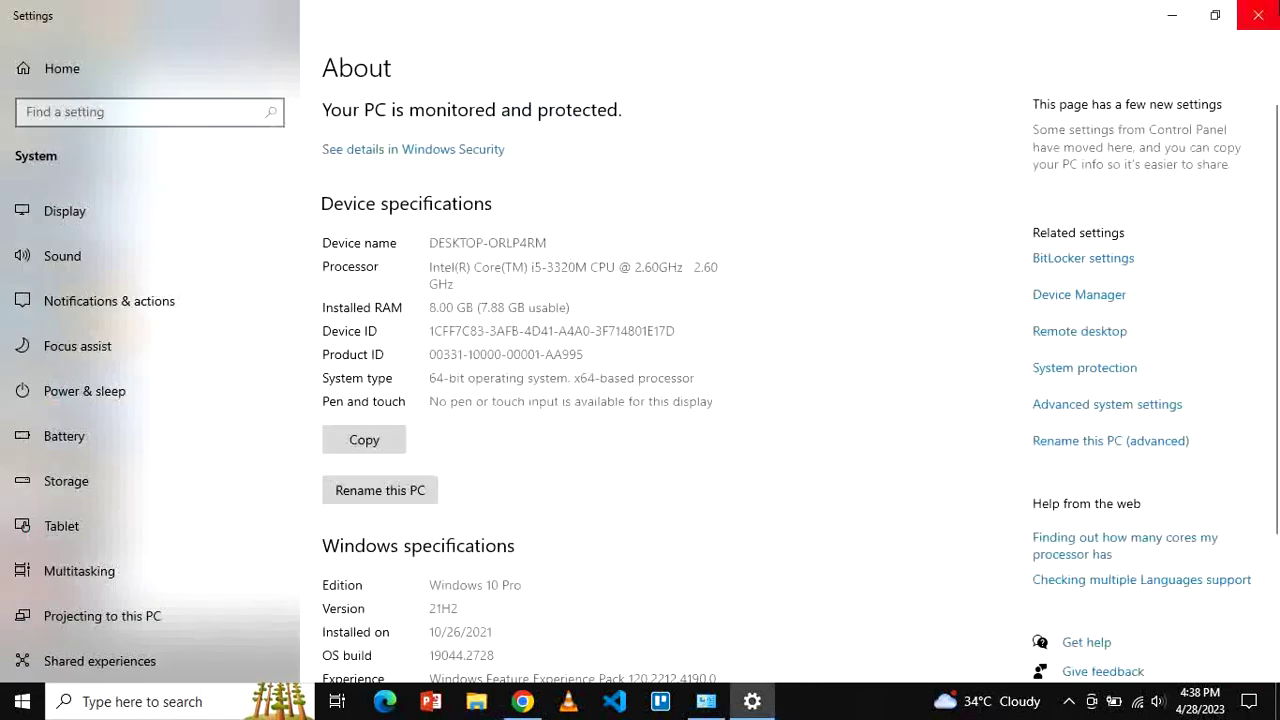
{"action": "left_click", "coordinate": [1258, 14]}
{"action": "left_click", "coordinate": [1154, 86]}
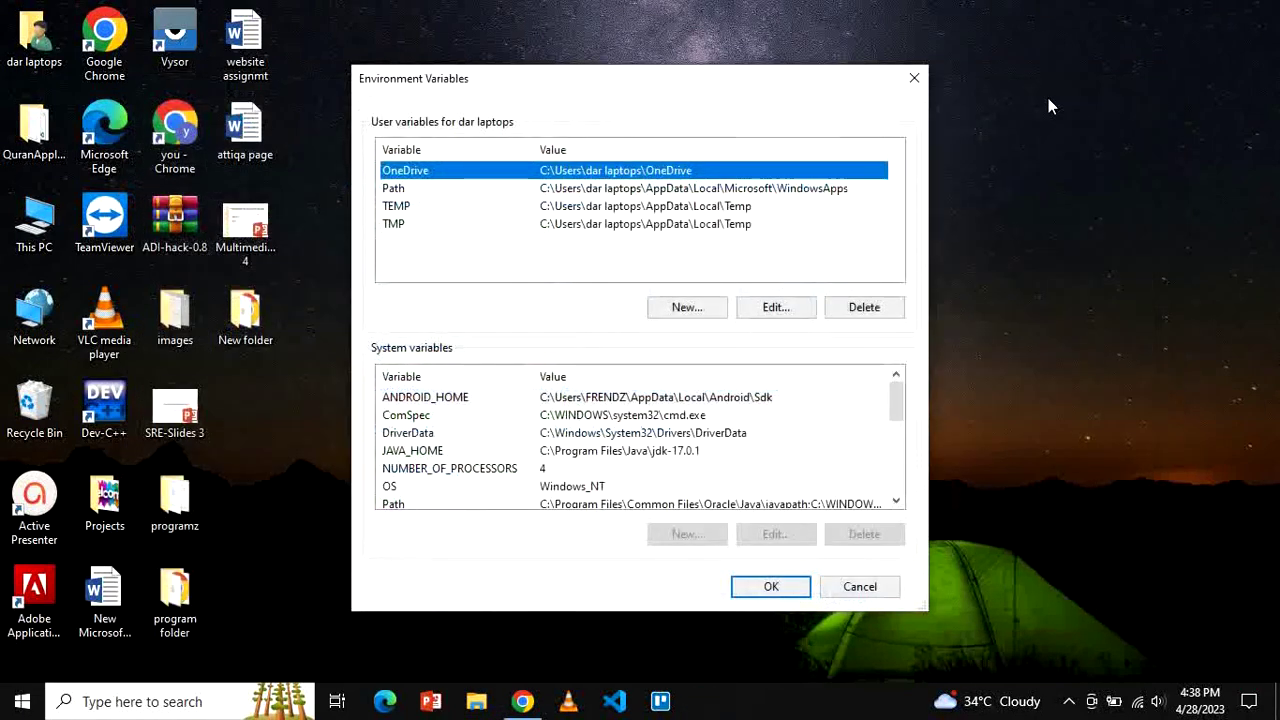
{"action": "left_click", "coordinate": [980, 78]}
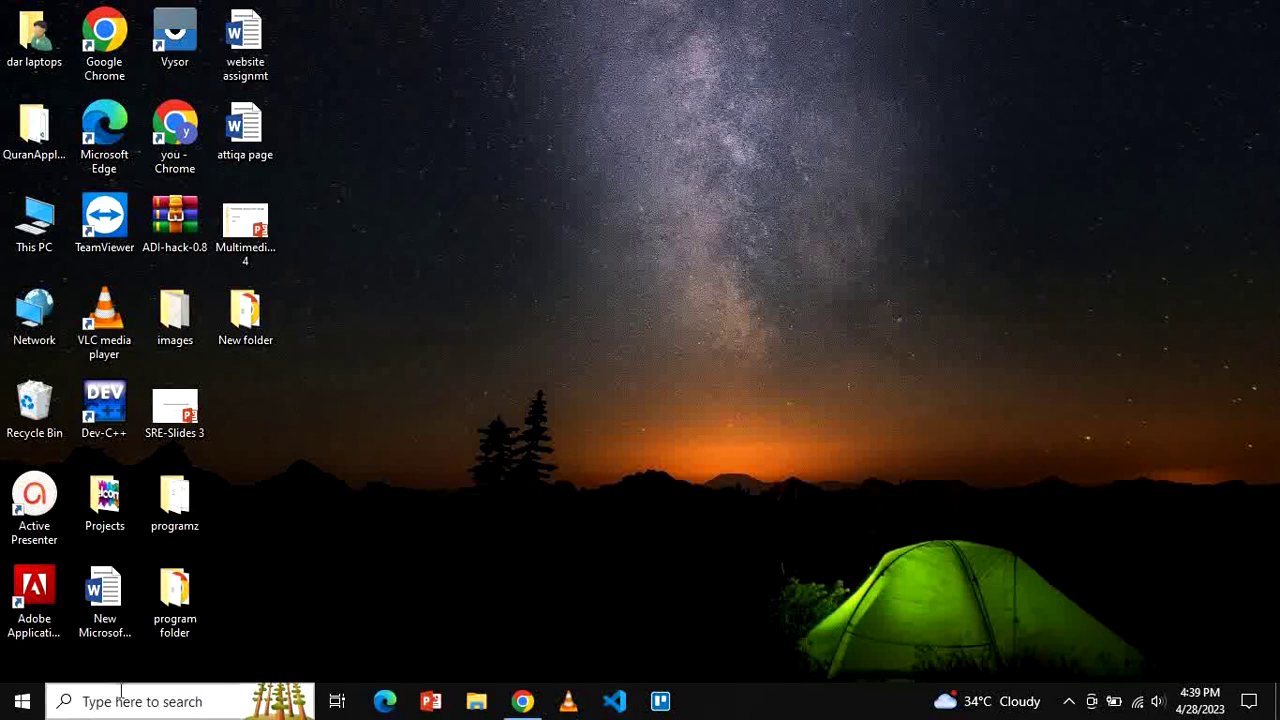
{"action": "left_click", "coordinate": [22, 701]}
{"action": "left_click", "coordinate": [25, 632]}
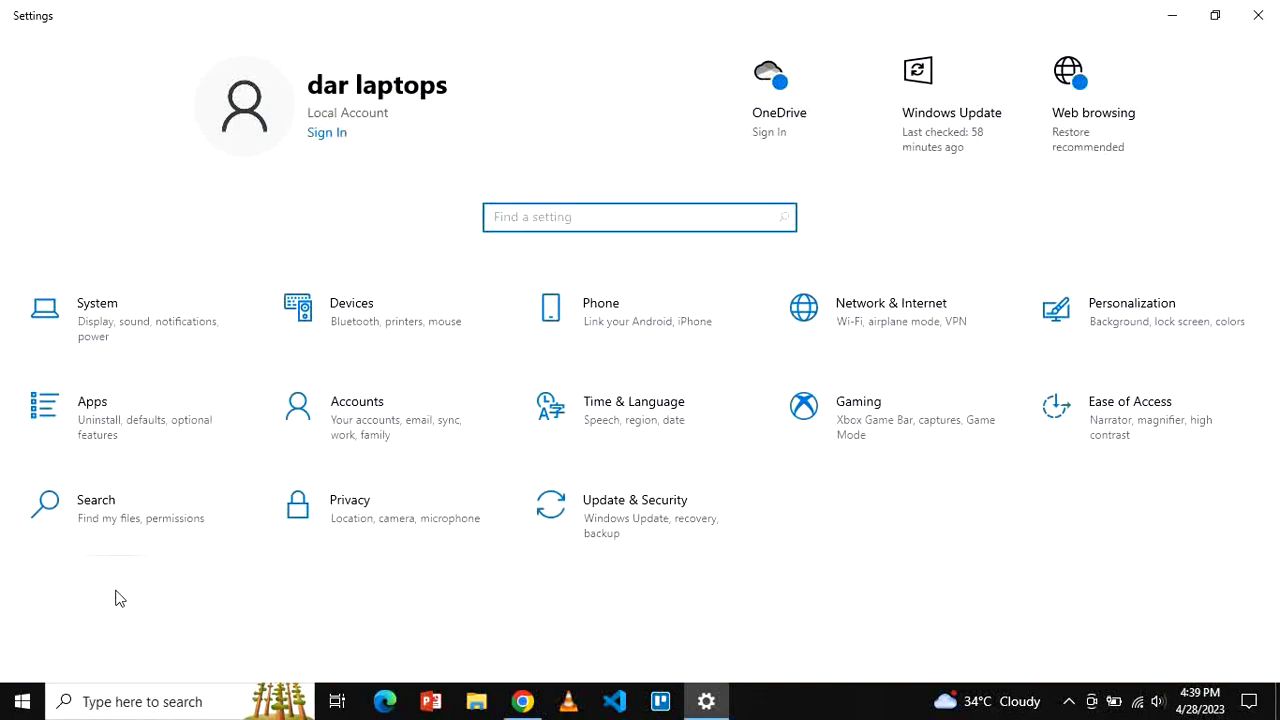
{"action": "left_click", "coordinate": [1258, 15]}
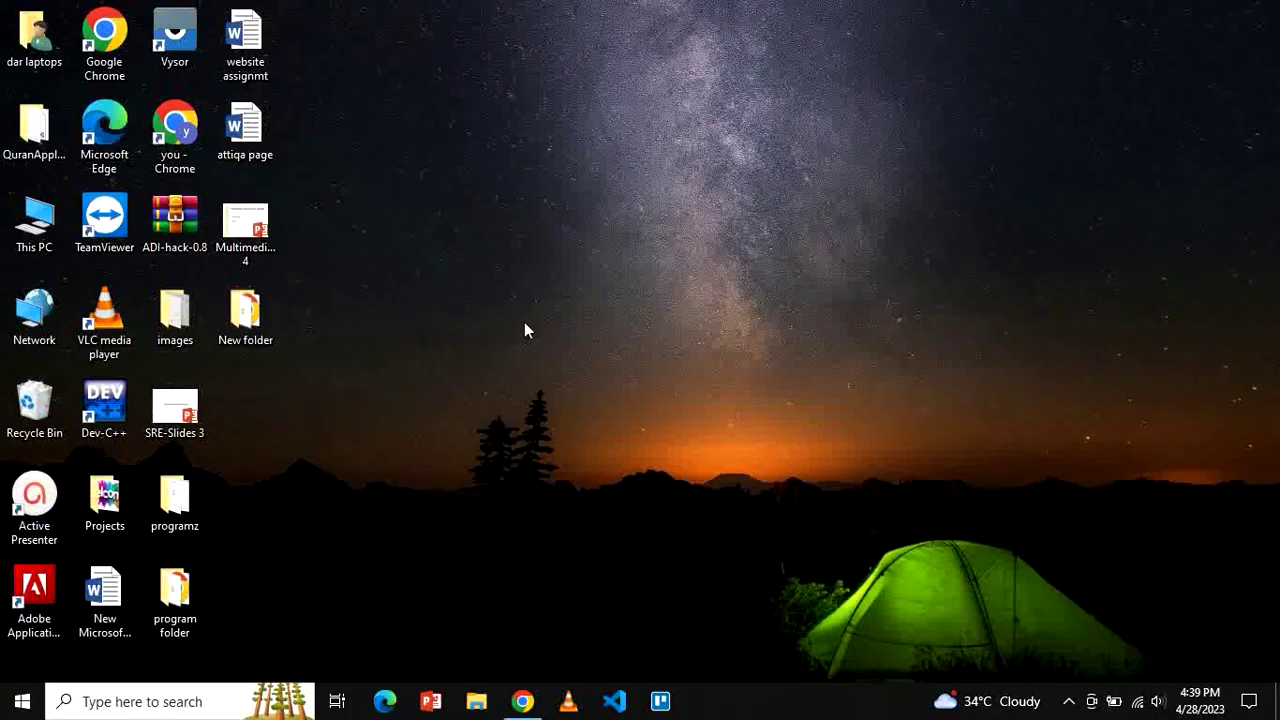
- Find and open Command Prompt, check the installed Java version with java -version, and close the window
{"action": "left_click", "coordinate": [224, 695]}
{"action": "type", "text": "comm"}
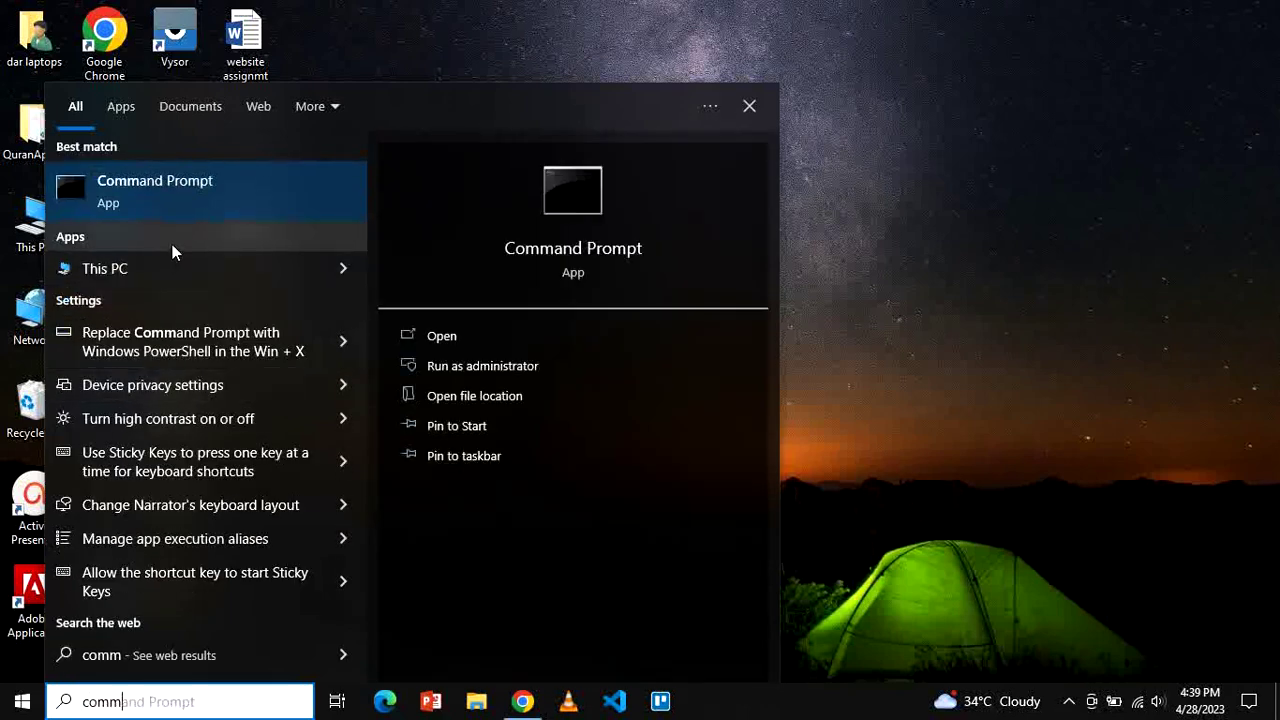
{"action": "left_click", "coordinate": [212, 198]}
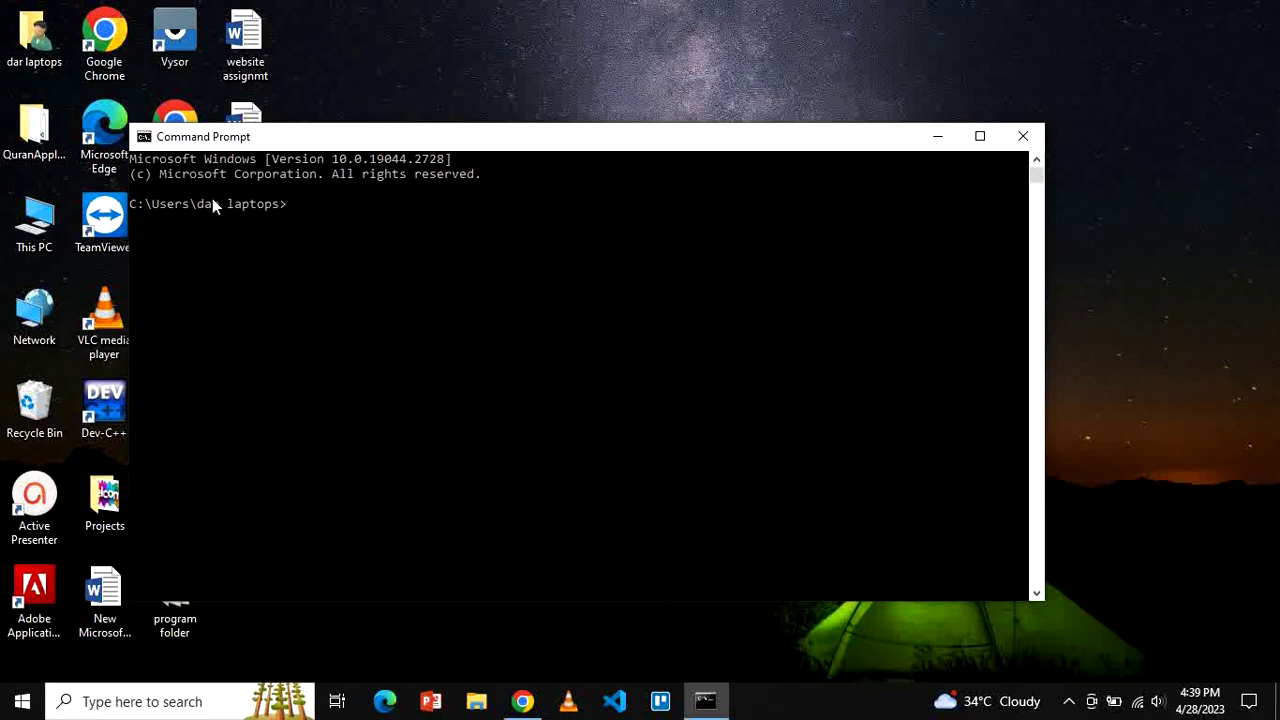
{"action": "type", "text": "java -version"}
{"action": "key", "text": "Return"}
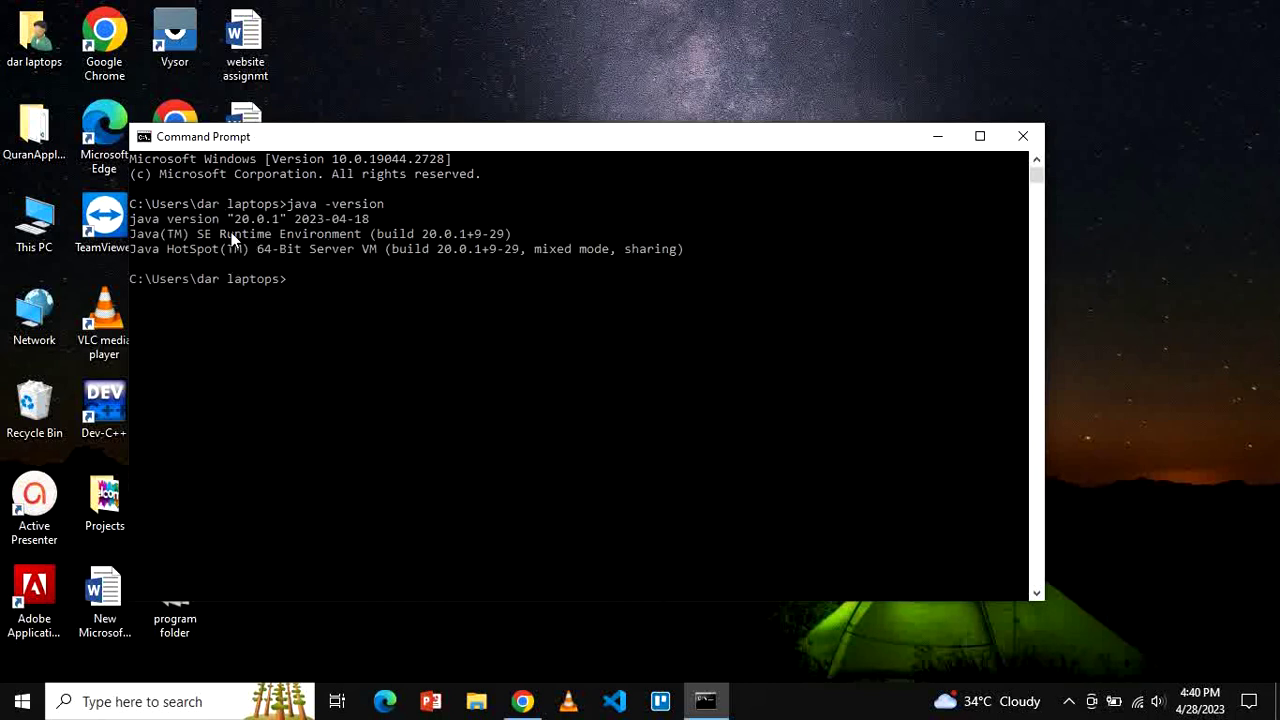
{"action": "left_click_drag", "start_coordinate": [233, 221], "coordinate": [270, 222]}
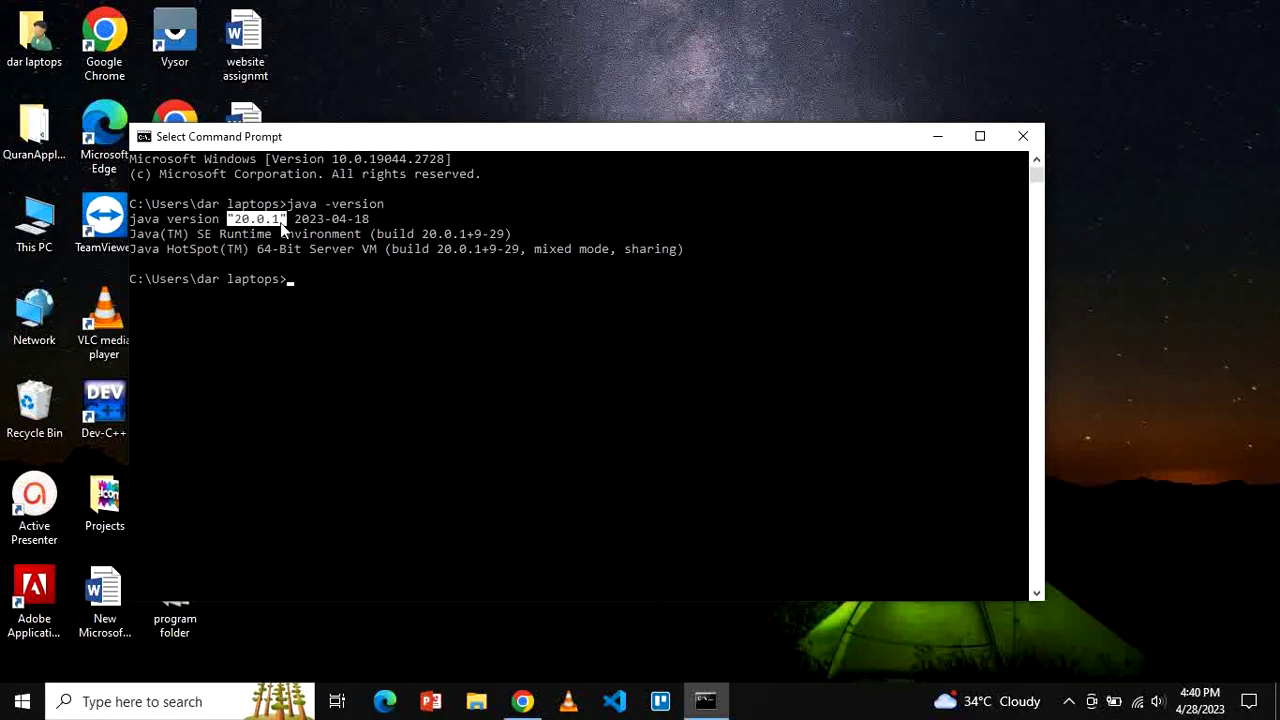
{"action": "left_click", "coordinate": [1022, 137]}
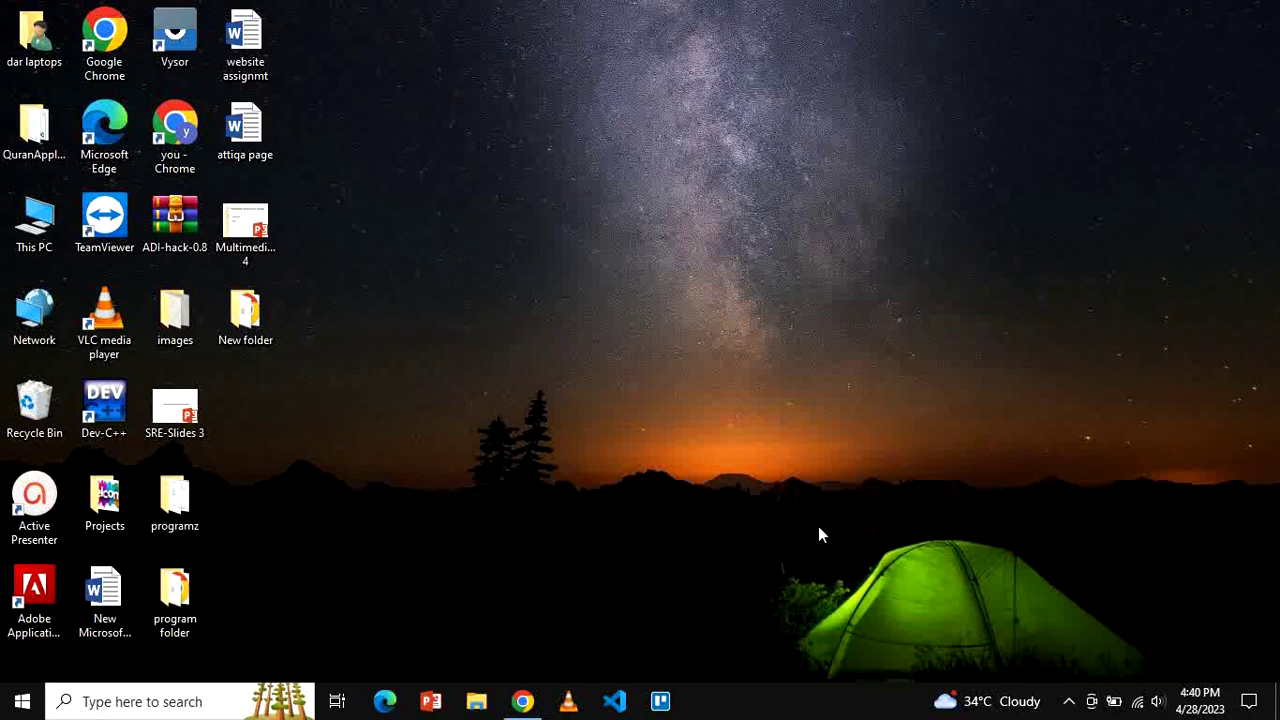
- Switch to Chrome and run a Google search for "android studio download" in the empty new tab
{"action": "left_click", "coordinate": [522, 701]}
{"action": "left_click", "coordinate": [700, 16]}
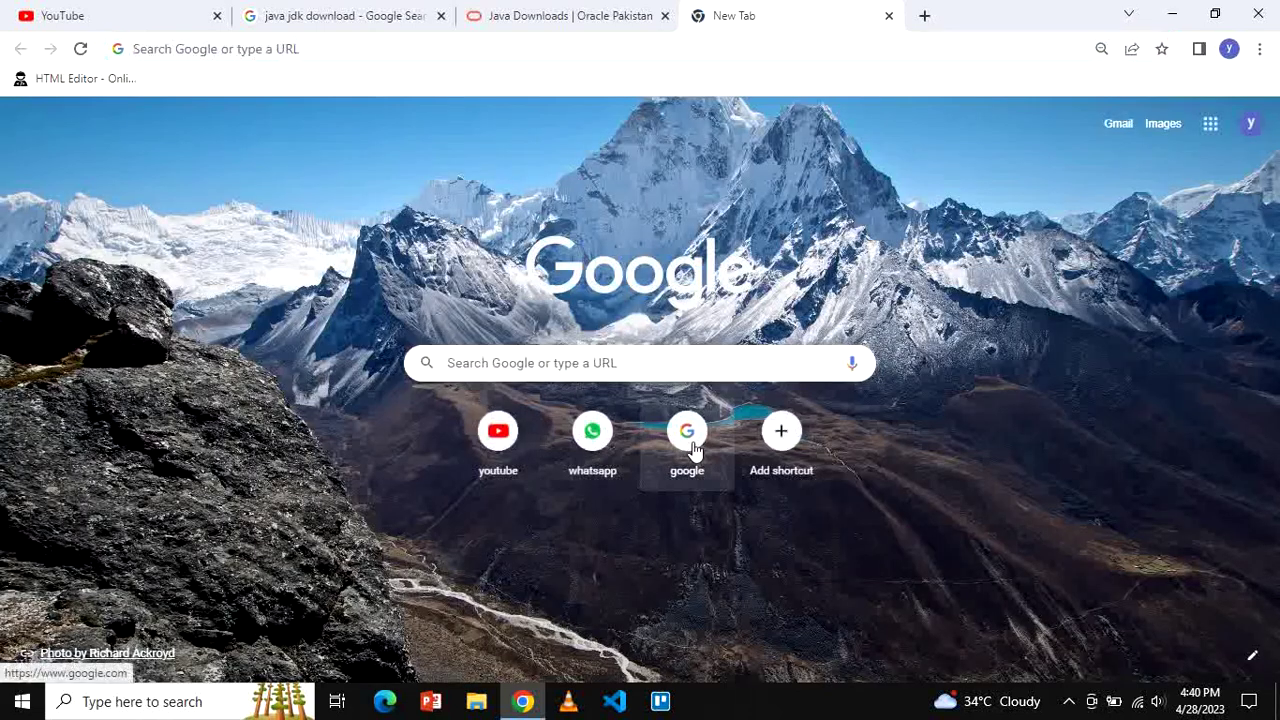
{"action": "left_click", "coordinate": [688, 433]}
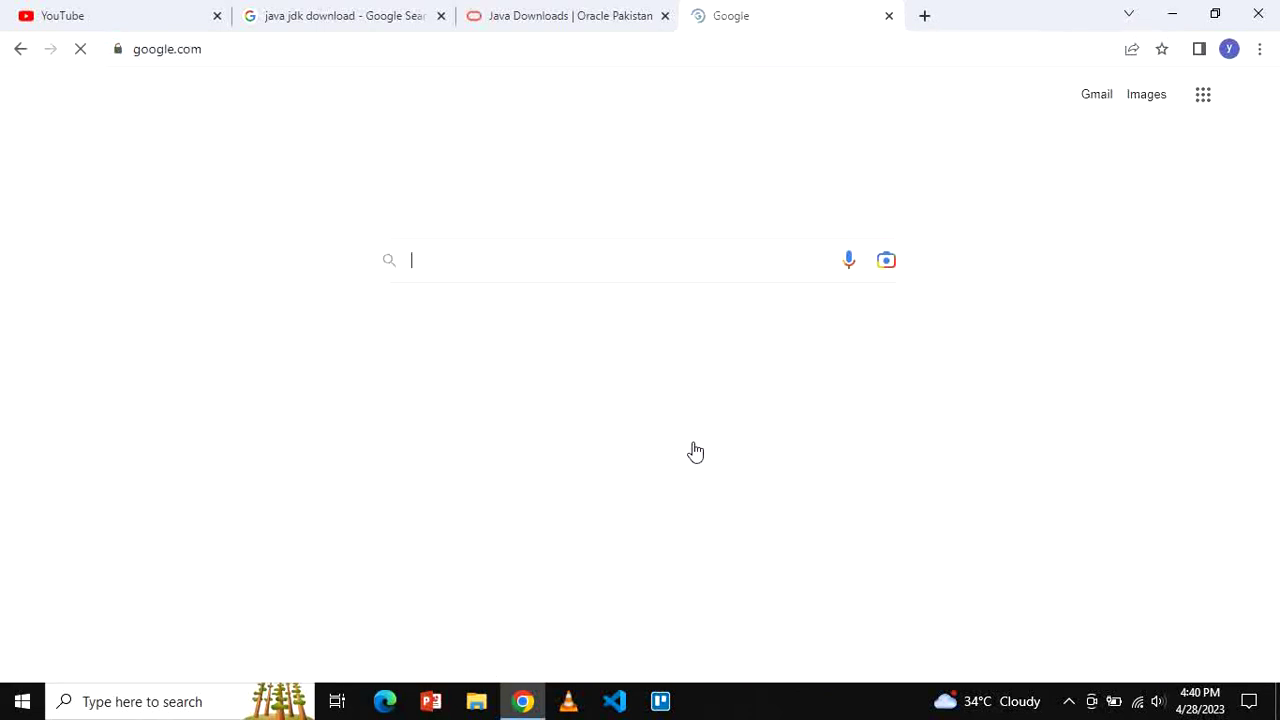
{"action": "type", "text": "andr"}
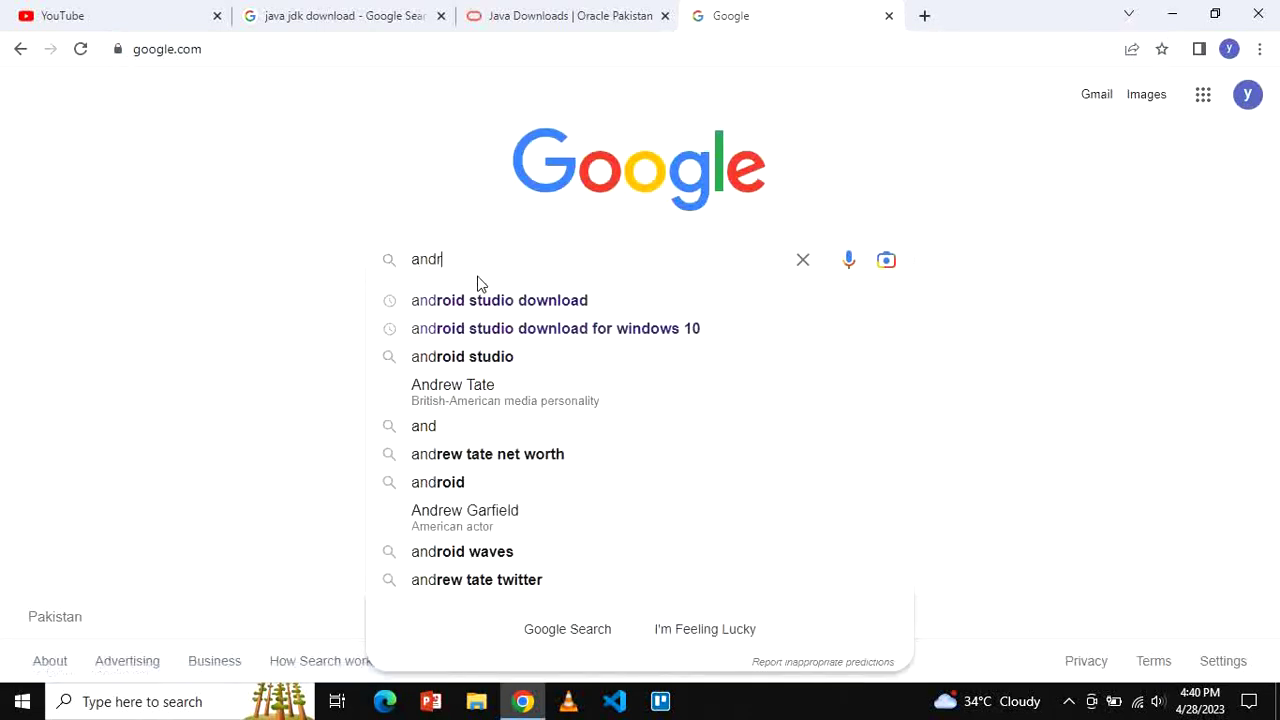
{"action": "type", "text": "iod studio"}
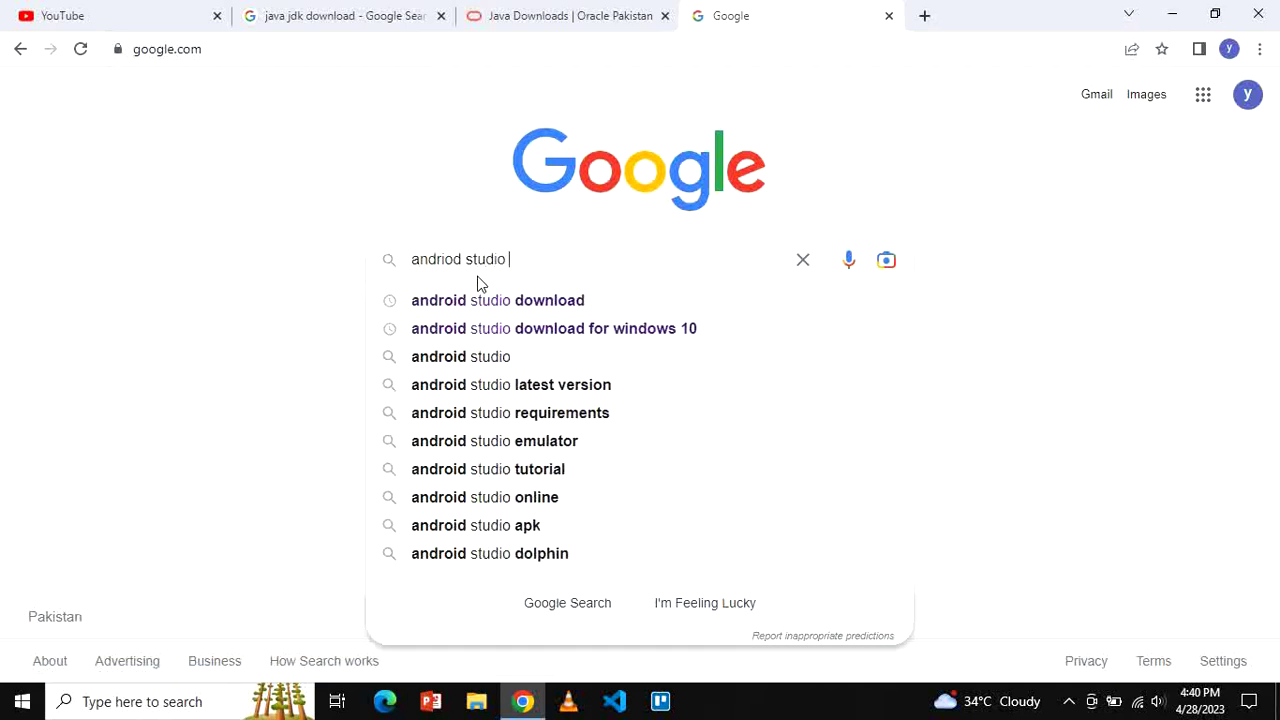
{"action": "key", "text": "Down"}
{"action": "key", "text": "Return"}
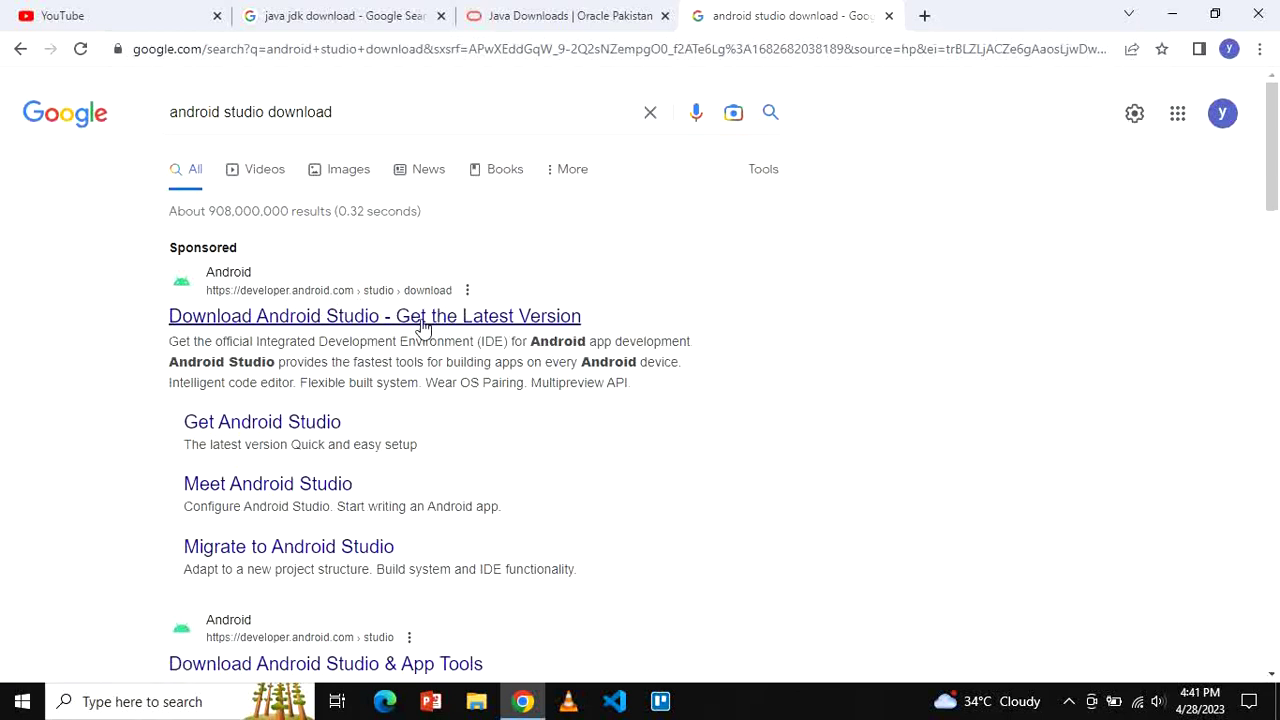
- Open the "Download Android Studio - Get the Latest Version" result in a new tab and switch to that tab
{"action": "right_click", "coordinate": [408, 330]}
{"action": "left_click", "coordinate": [428, 337]}
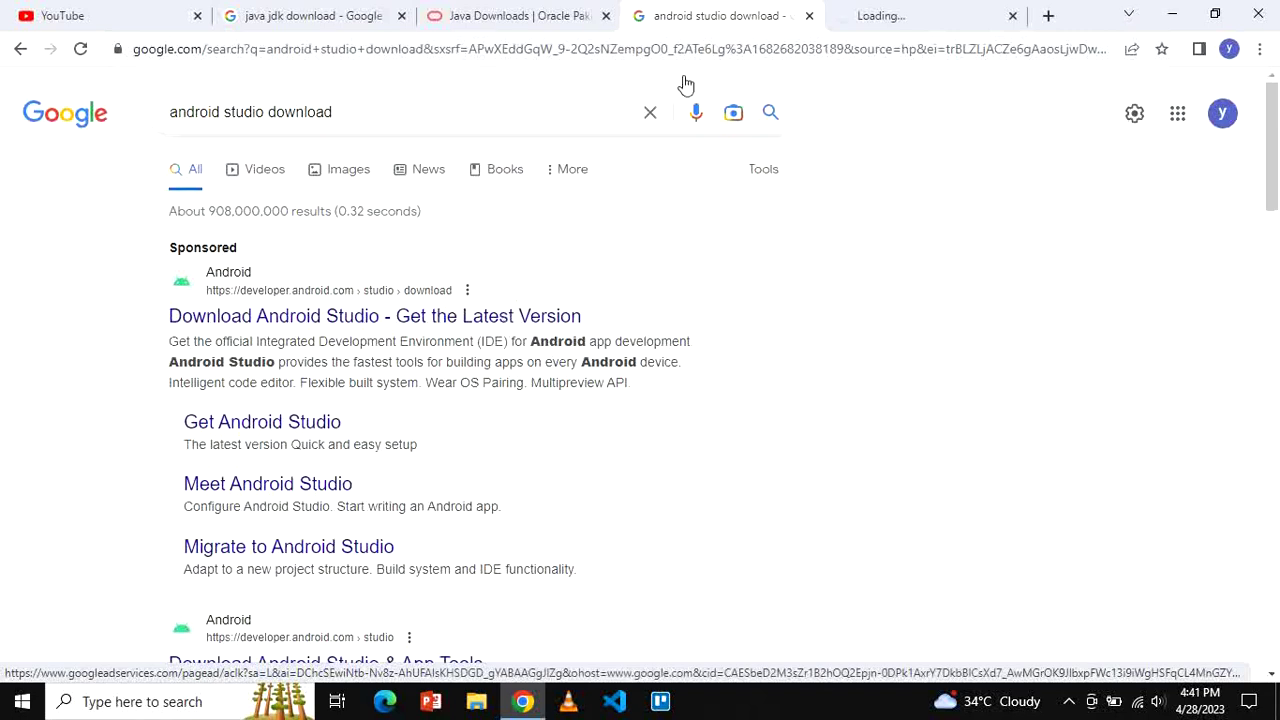
{"action": "left_click", "coordinate": [870, 8]}
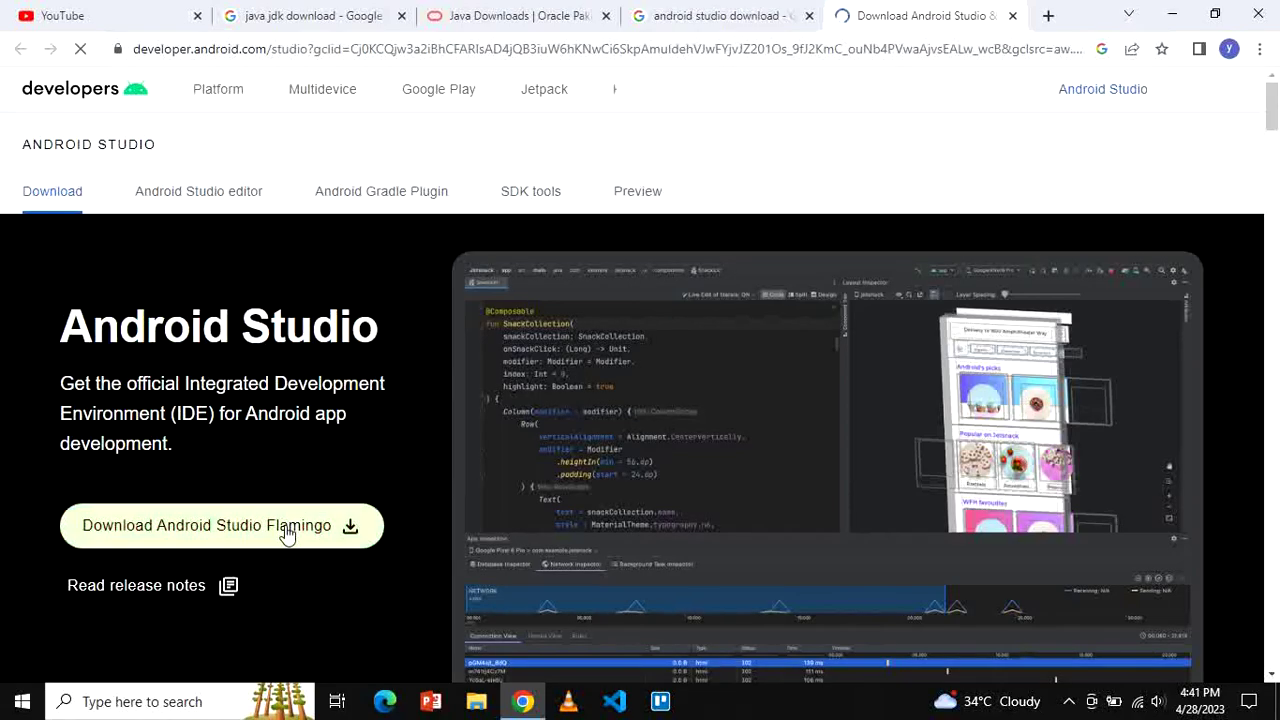
- Request the Android Studio Flamingo download, decline the survey, agree to the license terms, and download version 2022.2.1 for Windows
{"action": "left_click", "coordinate": [285, 533]}
{"action": "left_click_drag", "start_coordinate": [1129, 150], "coordinate": [1134, 551]}
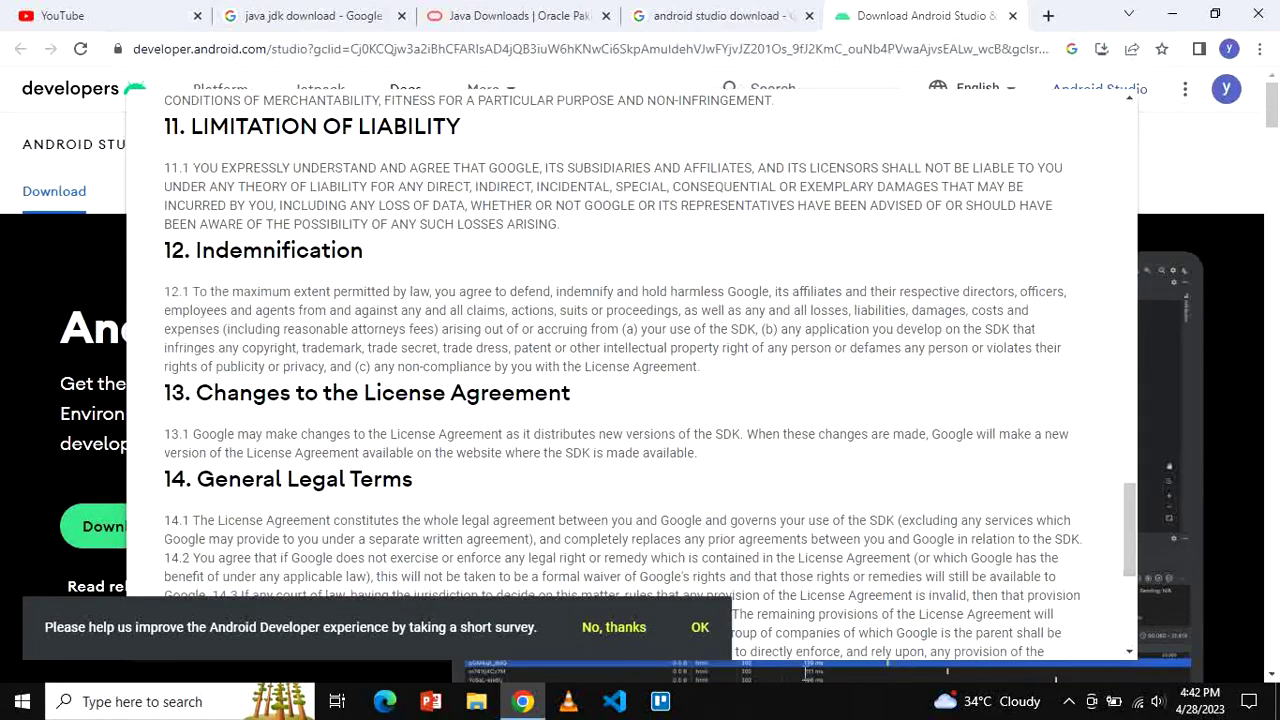
{"action": "left_click", "coordinate": [610, 628]}
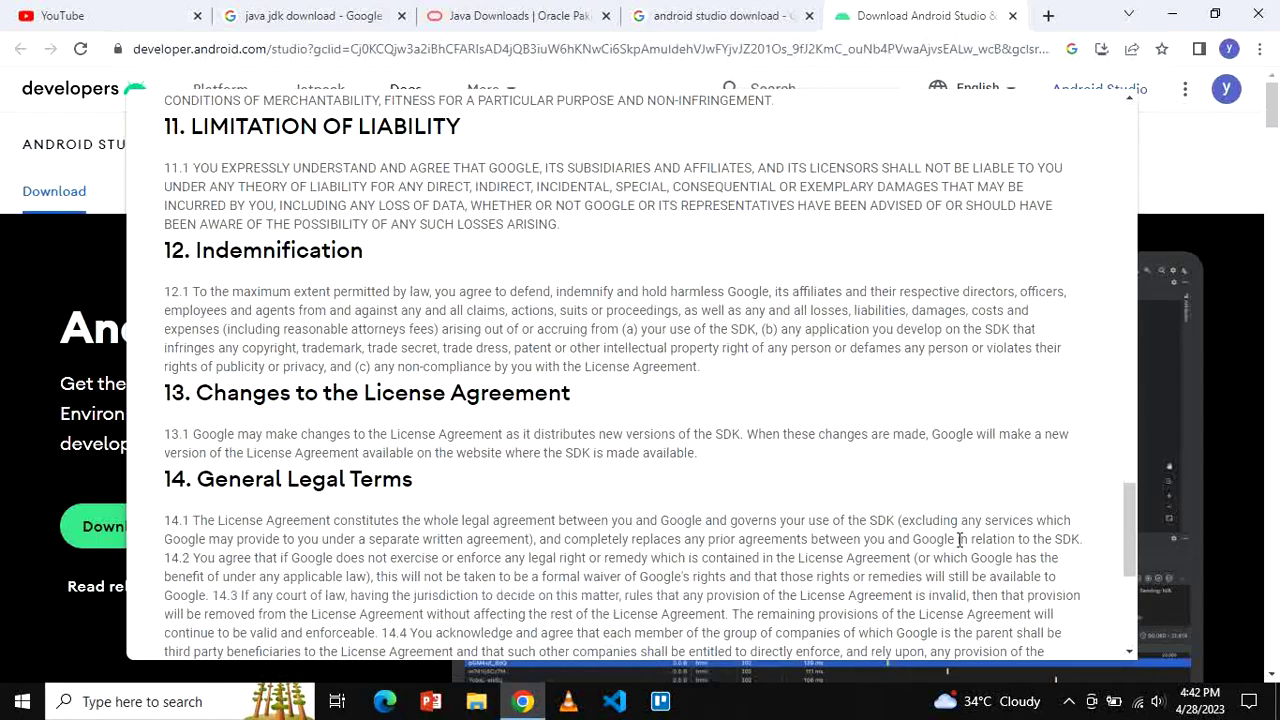
{"action": "left_click_drag", "start_coordinate": [1124, 540], "coordinate": [1127, 606]}
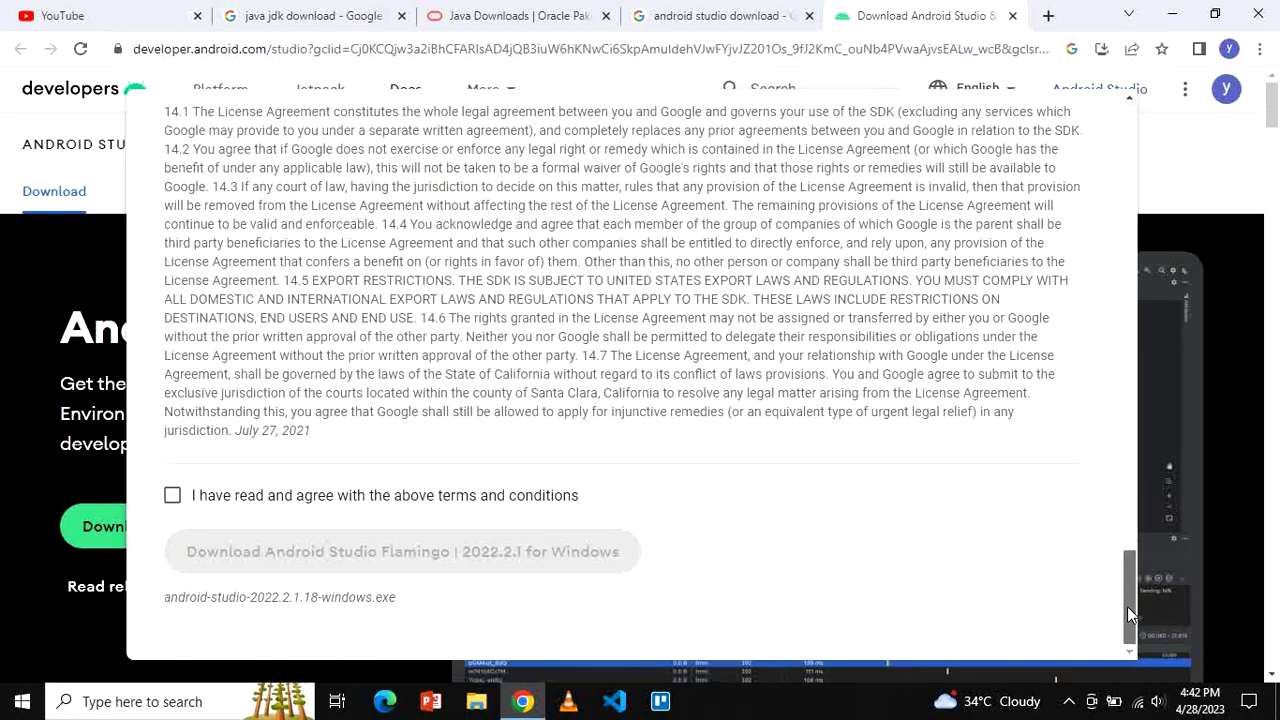
{"action": "left_click", "coordinate": [172, 497]}
{"action": "left_click", "coordinate": [314, 560]}
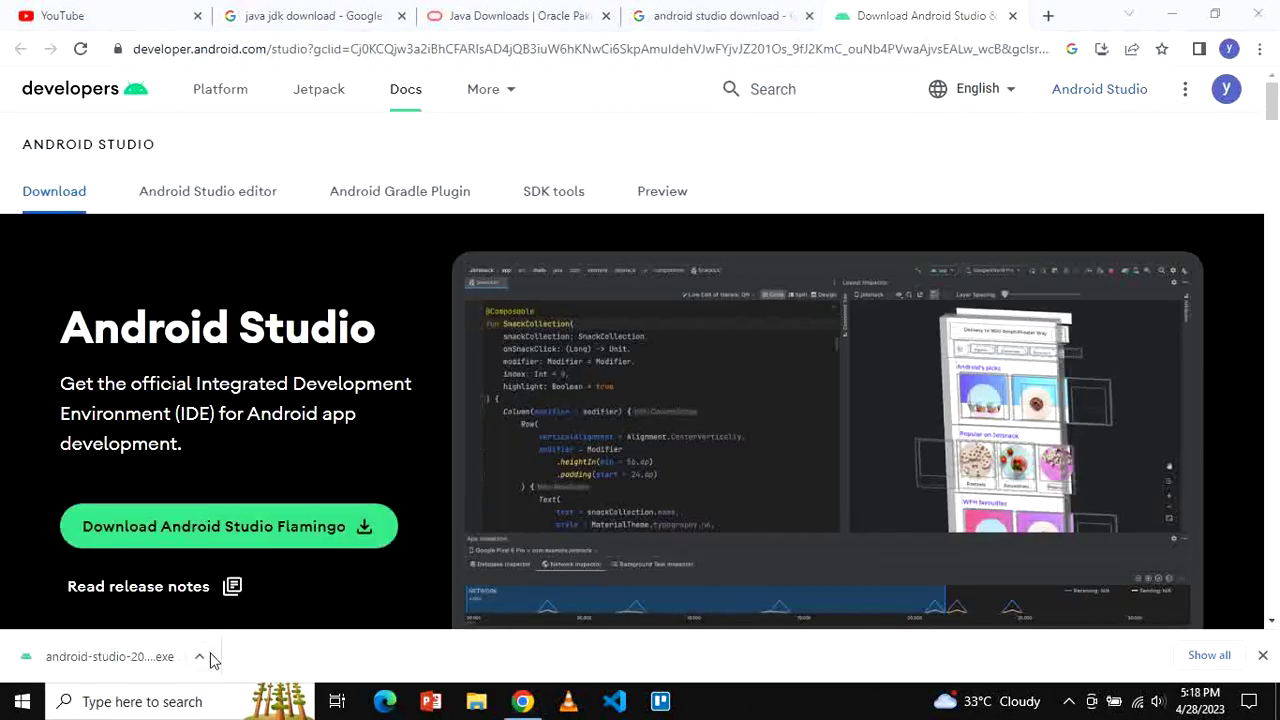
- Launch the downloaded Android Studio installer and install it to C:\Program Files\Android\Android Studio, continuing to the final setup page
{"action": "left_click", "coordinate": [205, 657]}
{"action": "left_click", "coordinate": [263, 537]}
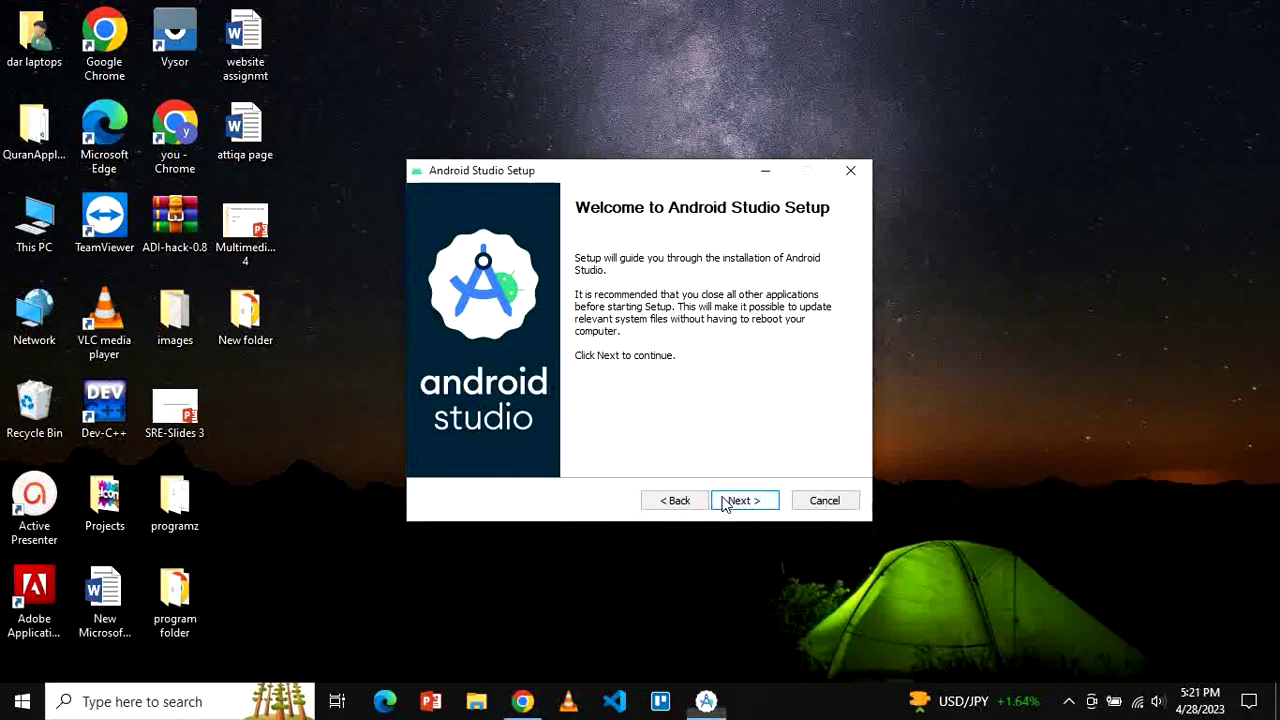
{"action": "left_click", "coordinate": [726, 503]}
{"action": "left_click", "coordinate": [726, 503]}
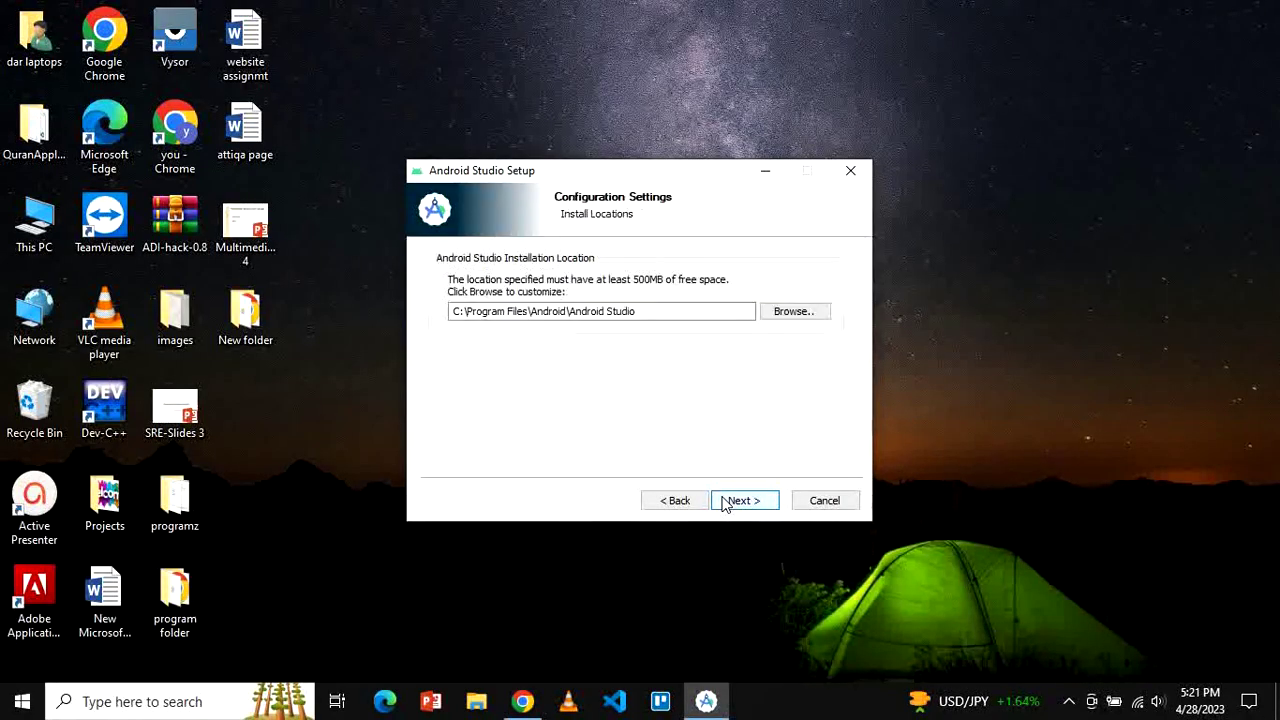
{"action": "left_click", "coordinate": [726, 503]}
{"action": "left_click", "coordinate": [726, 503]}
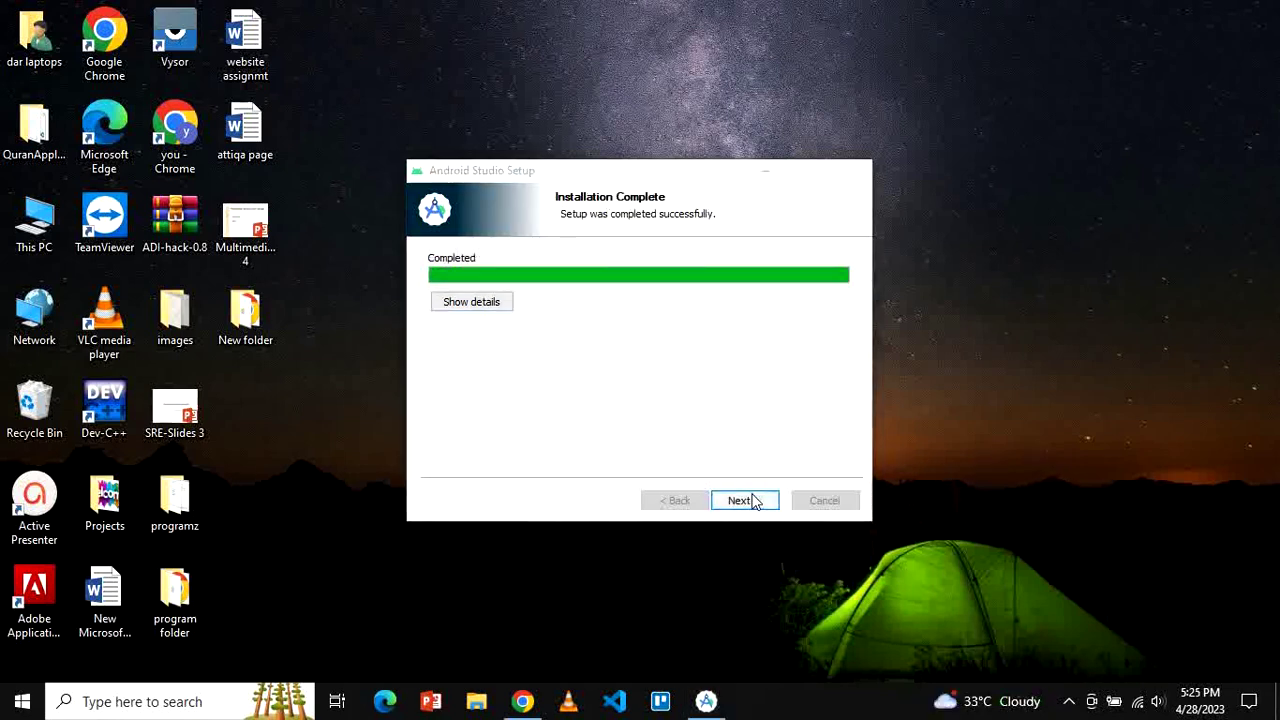
{"action": "left_click", "coordinate": [752, 501]}
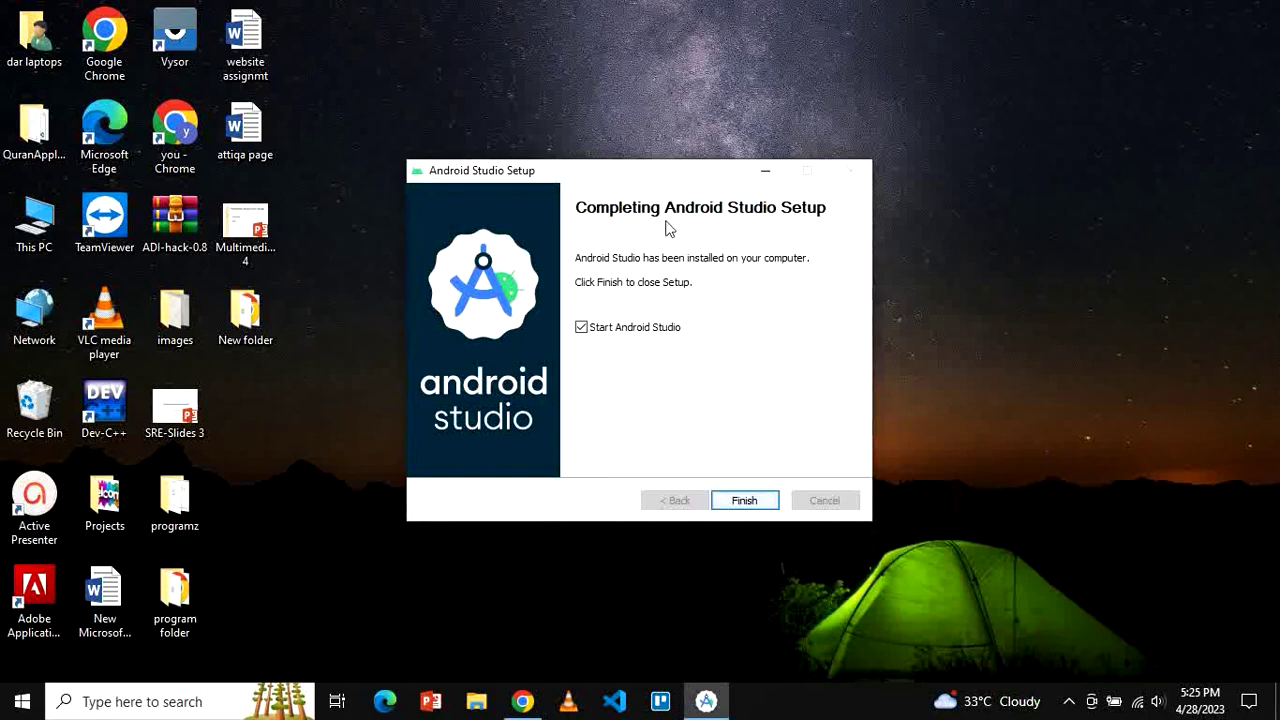
- Finish the setup with Android Studio set to start, and open the SDK Manager's list of SDK platforms
{"action": "left_click", "coordinate": [745, 502]}
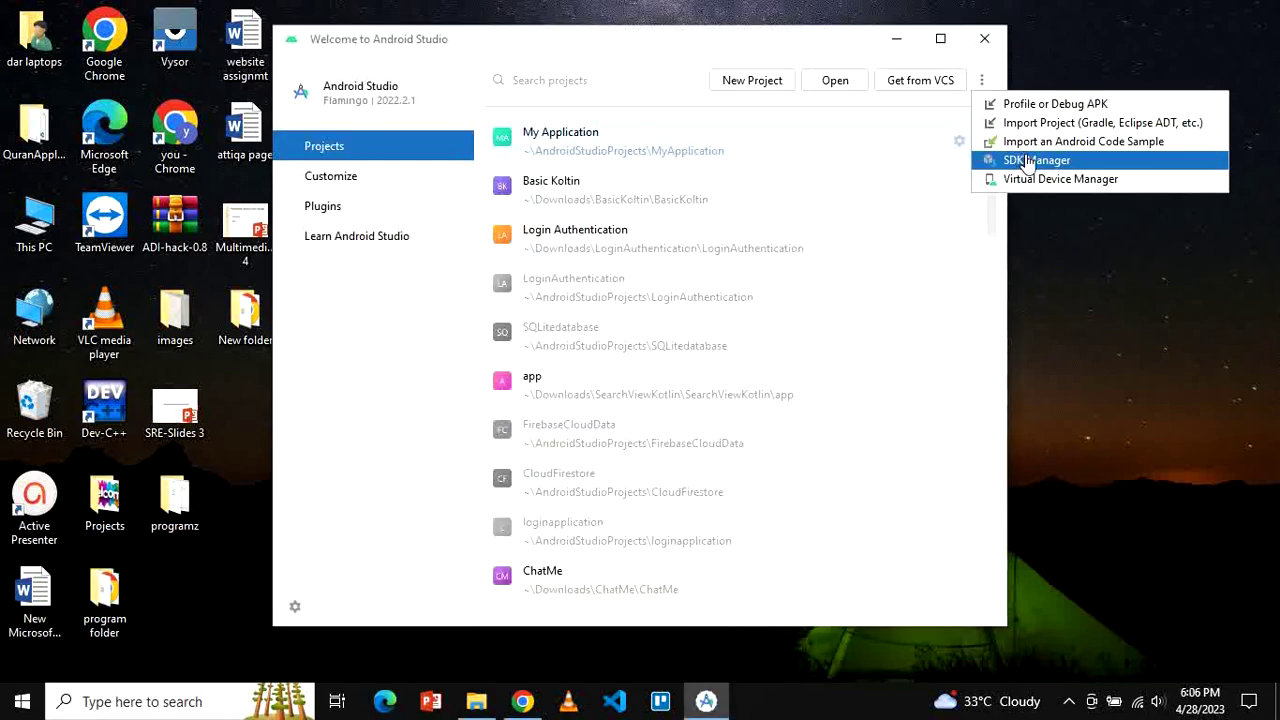
{"action": "left_click", "coordinate": [1032, 161]}
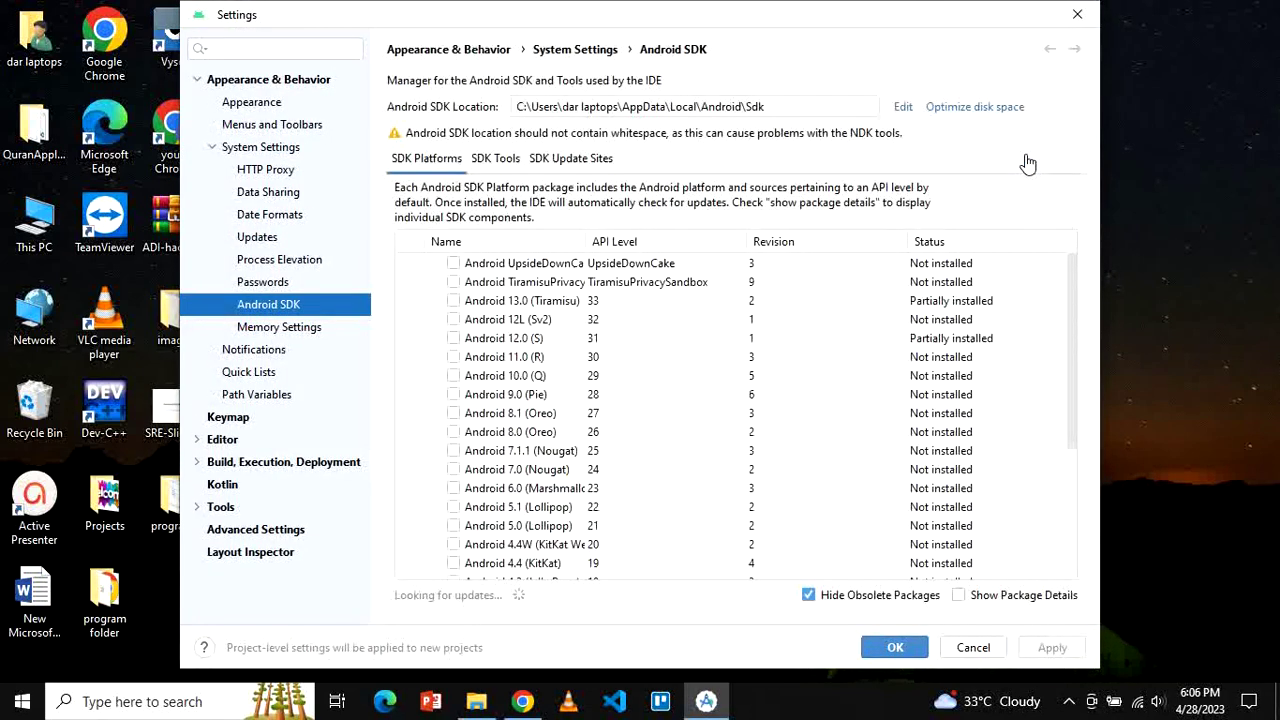
{"action": "left_click_drag", "start_coordinate": [1070, 295], "coordinate": [1100, 302]}
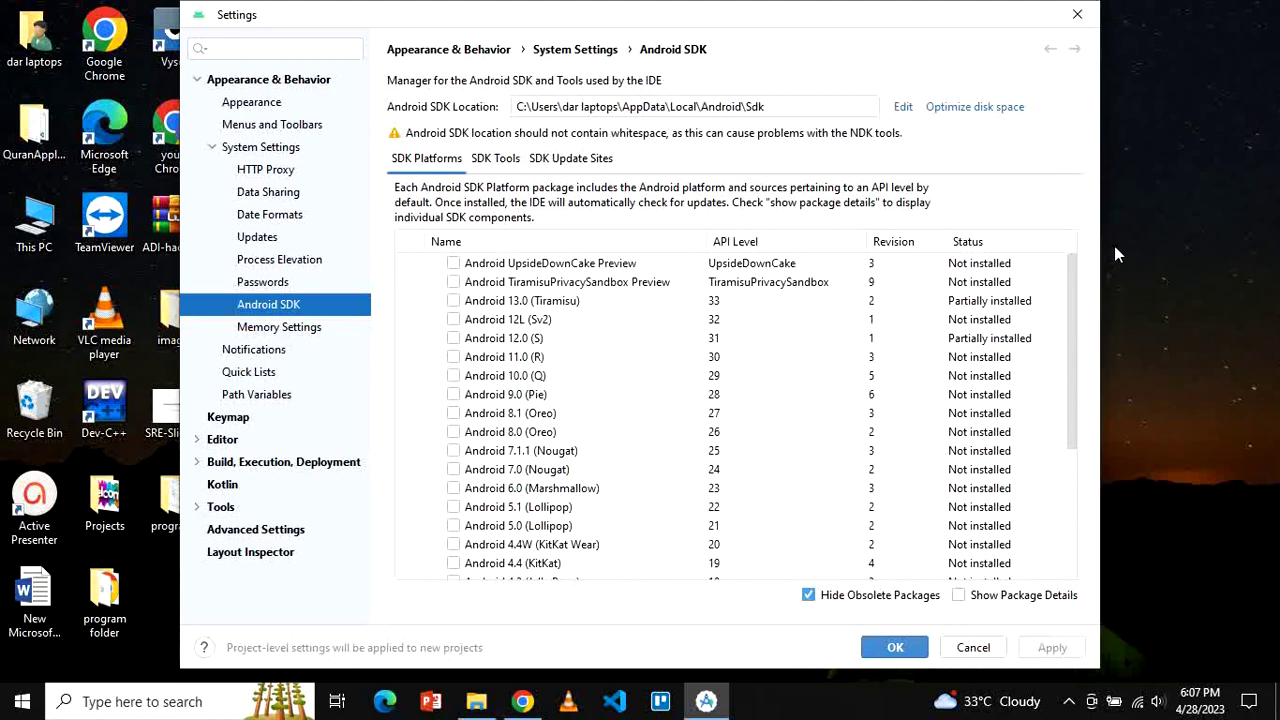
- Mark the UpsideDownCake and TiramisuPrivacySandbox previews and Android 13.0, 12.0, 11.0, 10.0, 9.0, 8.1 and 8.0 for installation, skipping 12L
{"action": "left_click", "coordinate": [453, 263]}
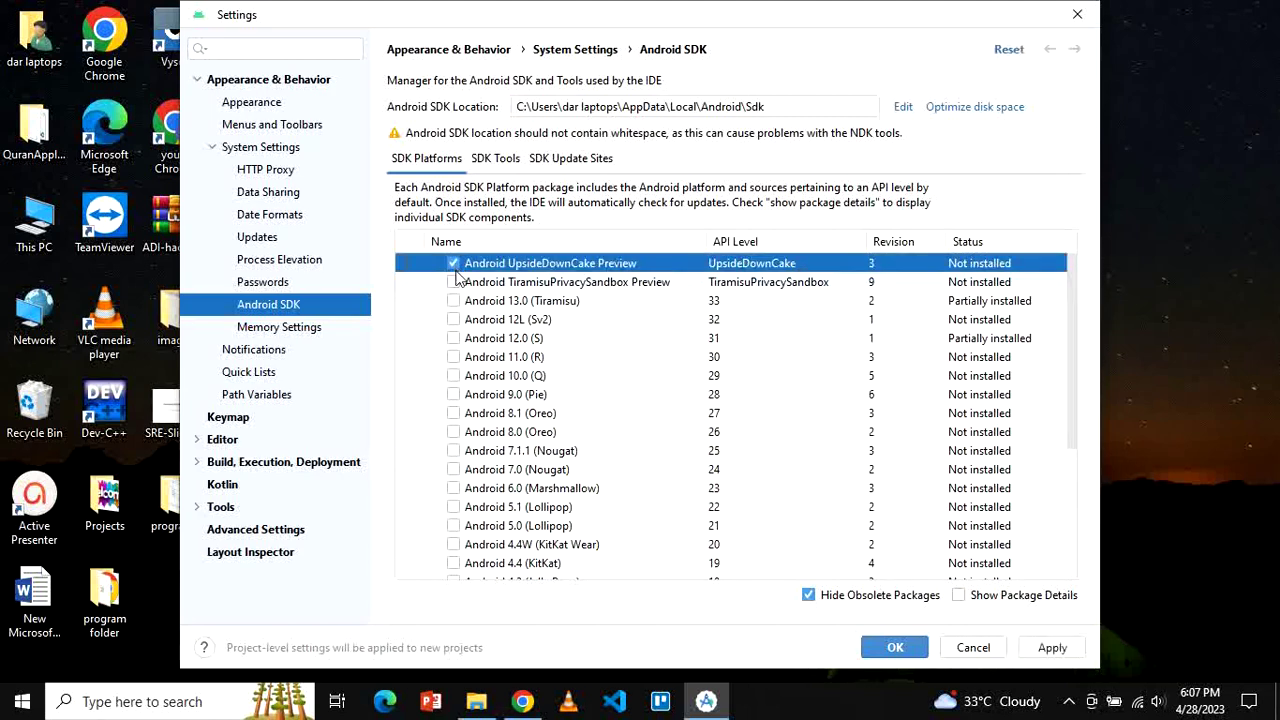
{"action": "left_click", "coordinate": [453, 282]}
{"action": "left_click", "coordinate": [453, 301]}
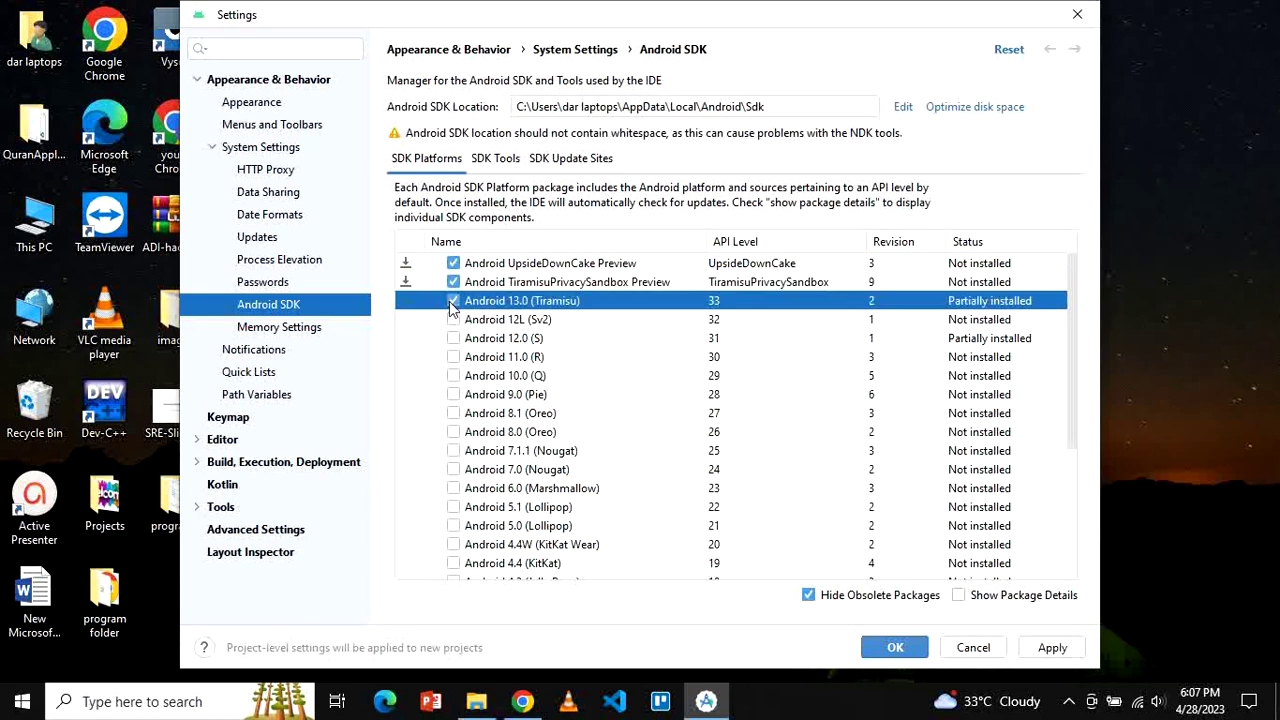
{"action": "left_click", "coordinate": [453, 338]}
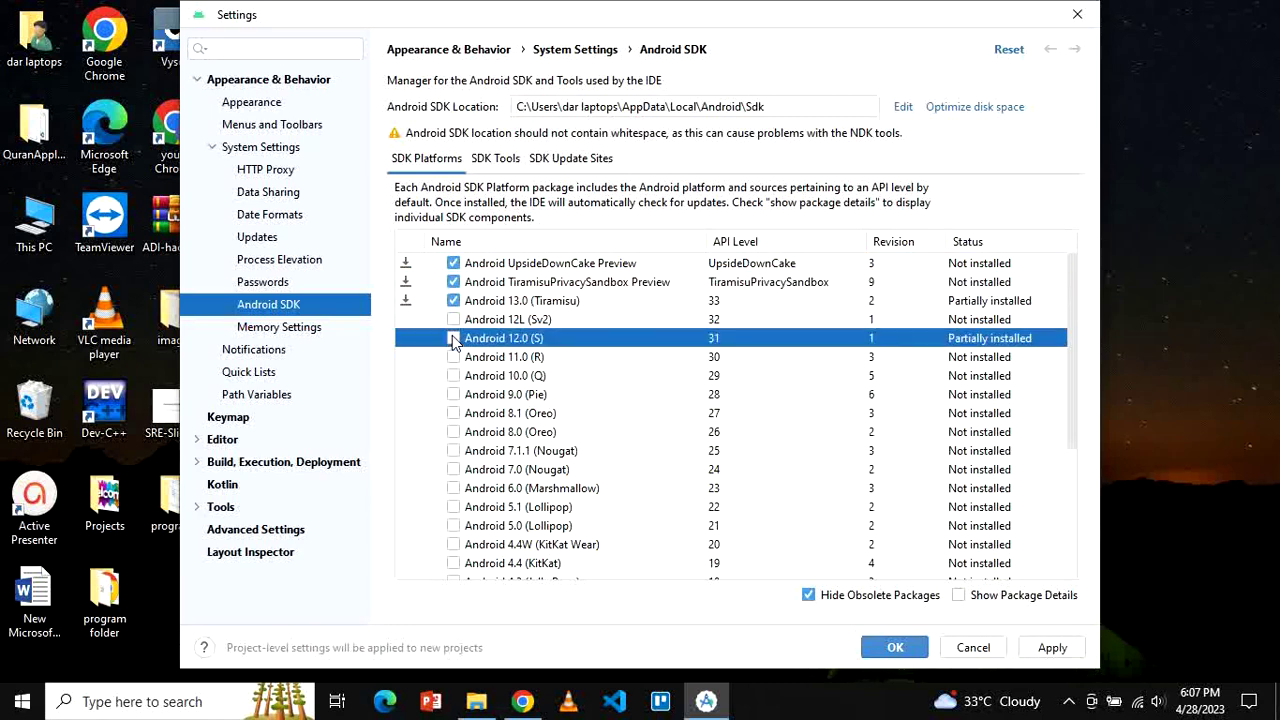
{"action": "left_click", "coordinate": [453, 357]}
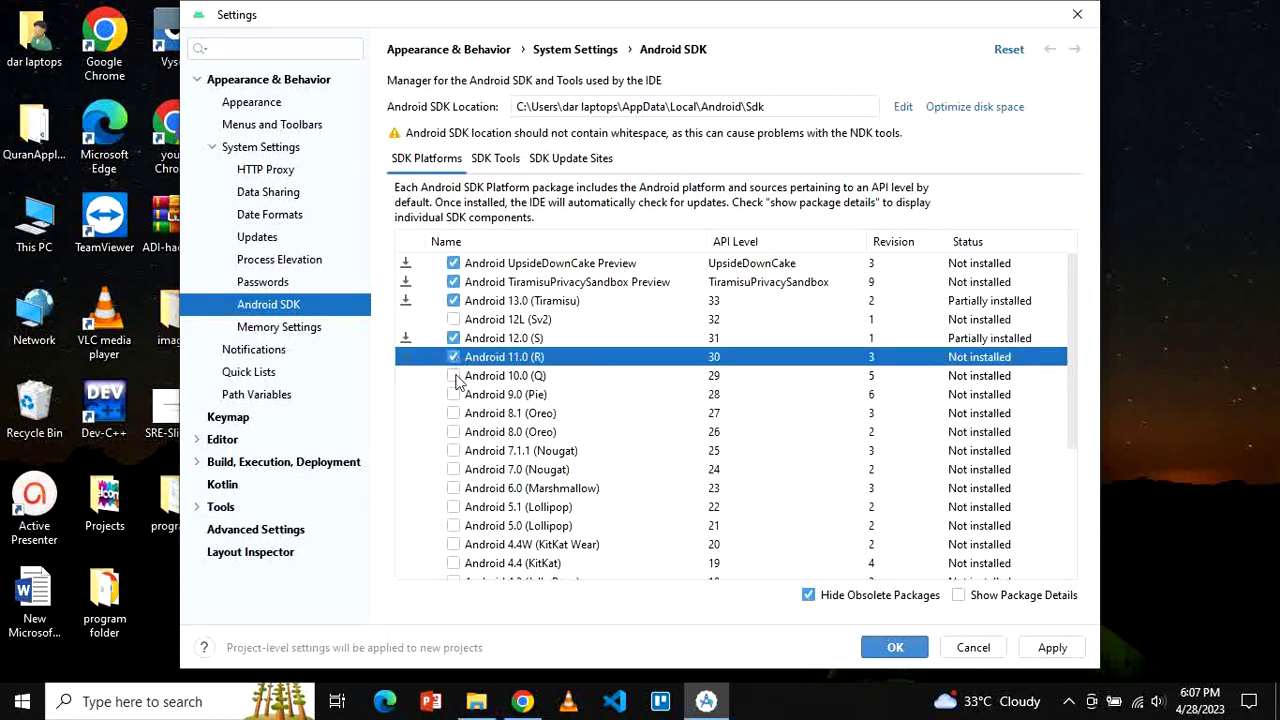
{"action": "left_click", "coordinate": [453, 375]}
{"action": "left_click_drag", "start_coordinate": [454, 394], "coordinate": [455, 414]}
{"action": "left_click", "coordinate": [453, 432]}
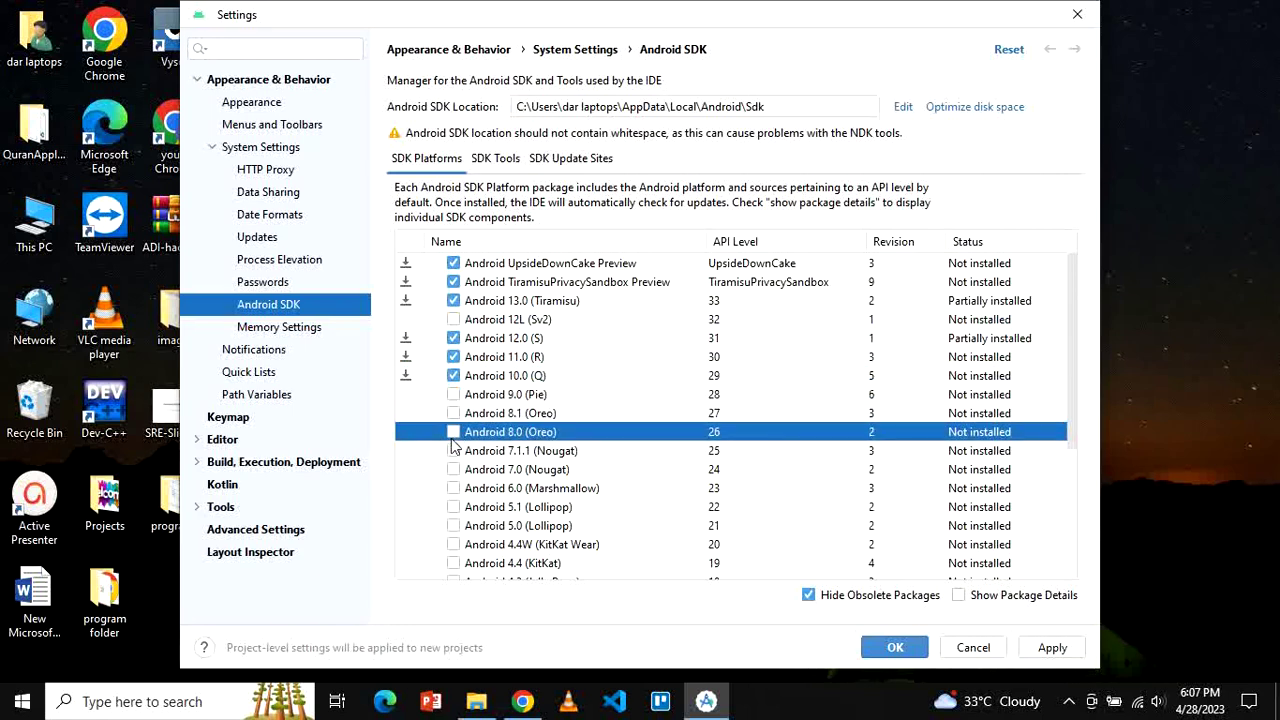
{"action": "left_click", "coordinate": [453, 413]}
{"action": "left_click", "coordinate": [453, 394]}
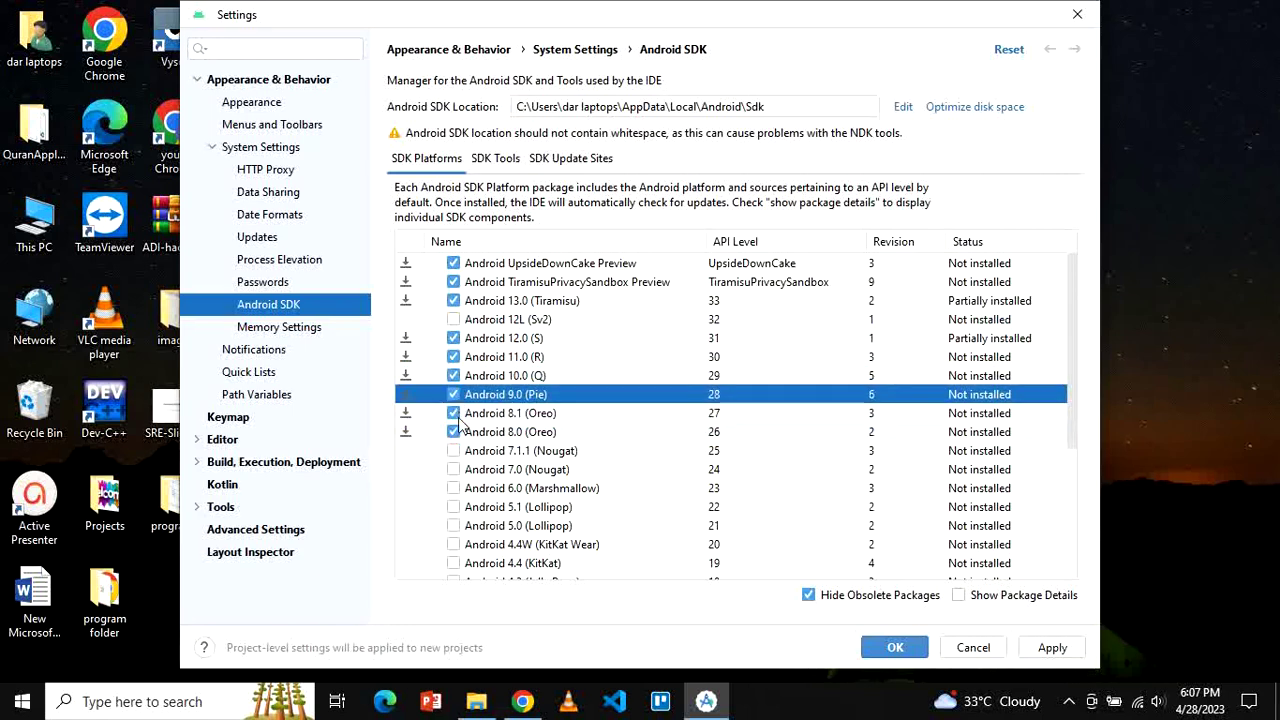
- Mark the SDK platforms Android 7.1.1, 7.0, 6.0, 5.1, 5.0 and 2.1 (Eclair) for installation as well
{"action": "left_click", "coordinate": [453, 450]}
{"action": "left_click", "coordinate": [453, 469]}
{"action": "left_click", "coordinate": [453, 488]}
{"action": "left_click", "coordinate": [453, 507]}
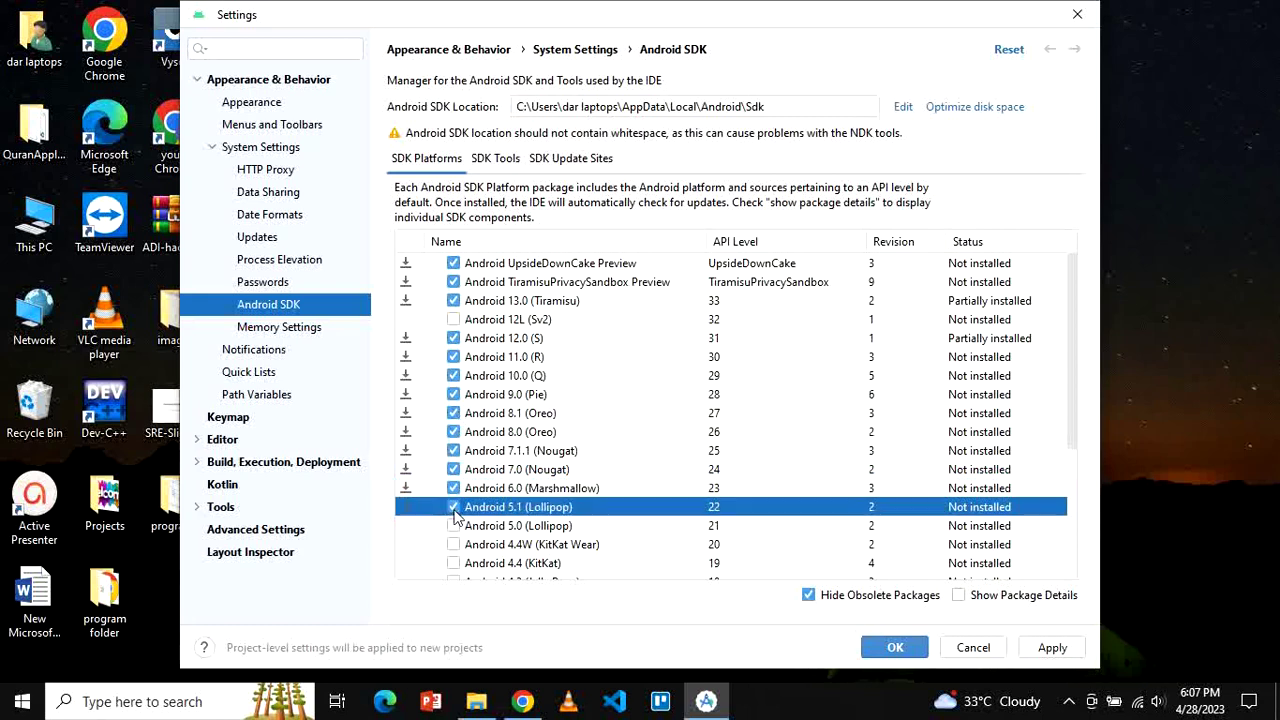
{"action": "left_click", "coordinate": [453, 526]}
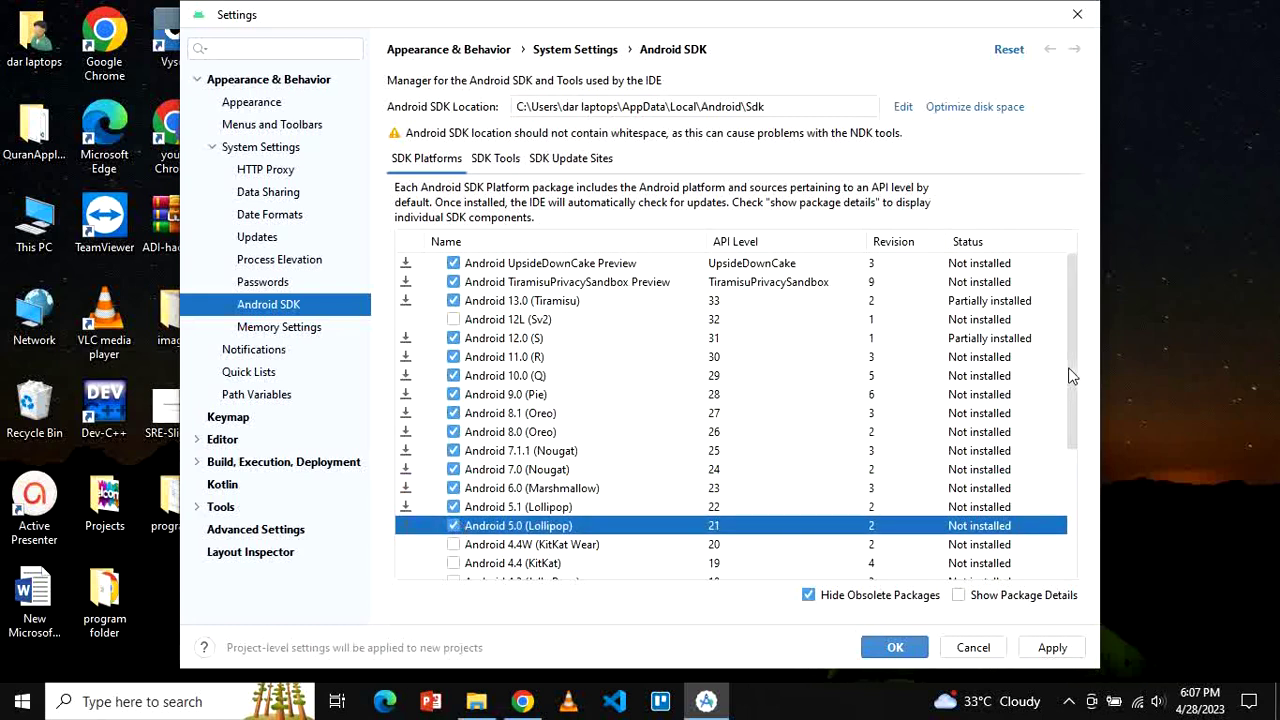
{"action": "left_click_drag", "start_coordinate": [1071, 371], "coordinate": [1086, 528]}
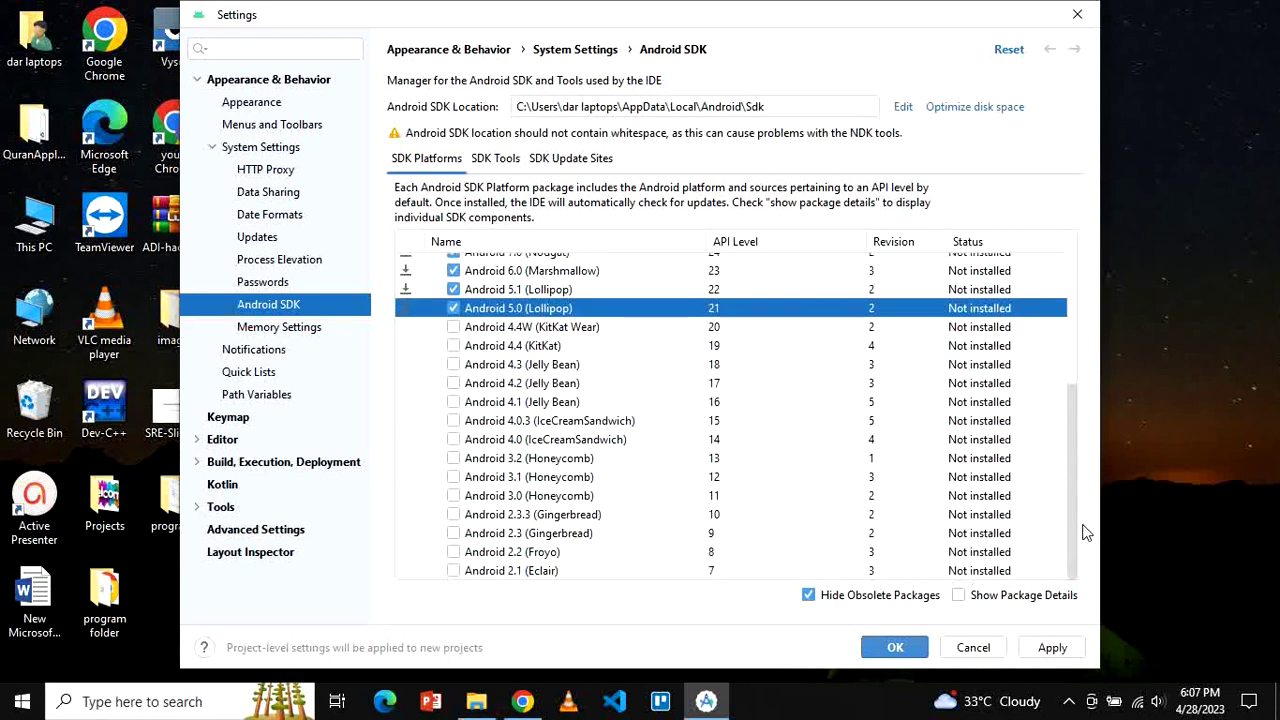
{"action": "left_click", "coordinate": [453, 570]}
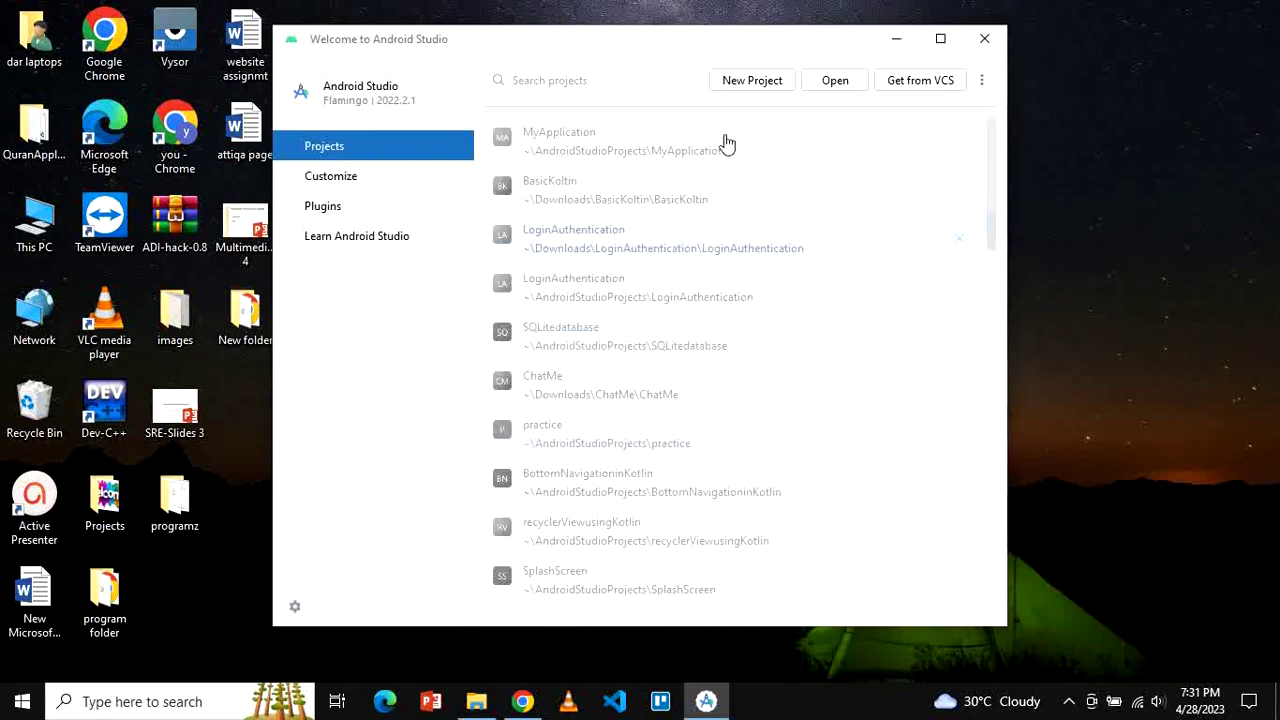
- Start a new phone and tablet project from the Empty Views Activity template and continue to its configuration page
{"action": "left_click", "coordinate": [762, 82]}
{"action": "left_click", "coordinate": [749, 374]}
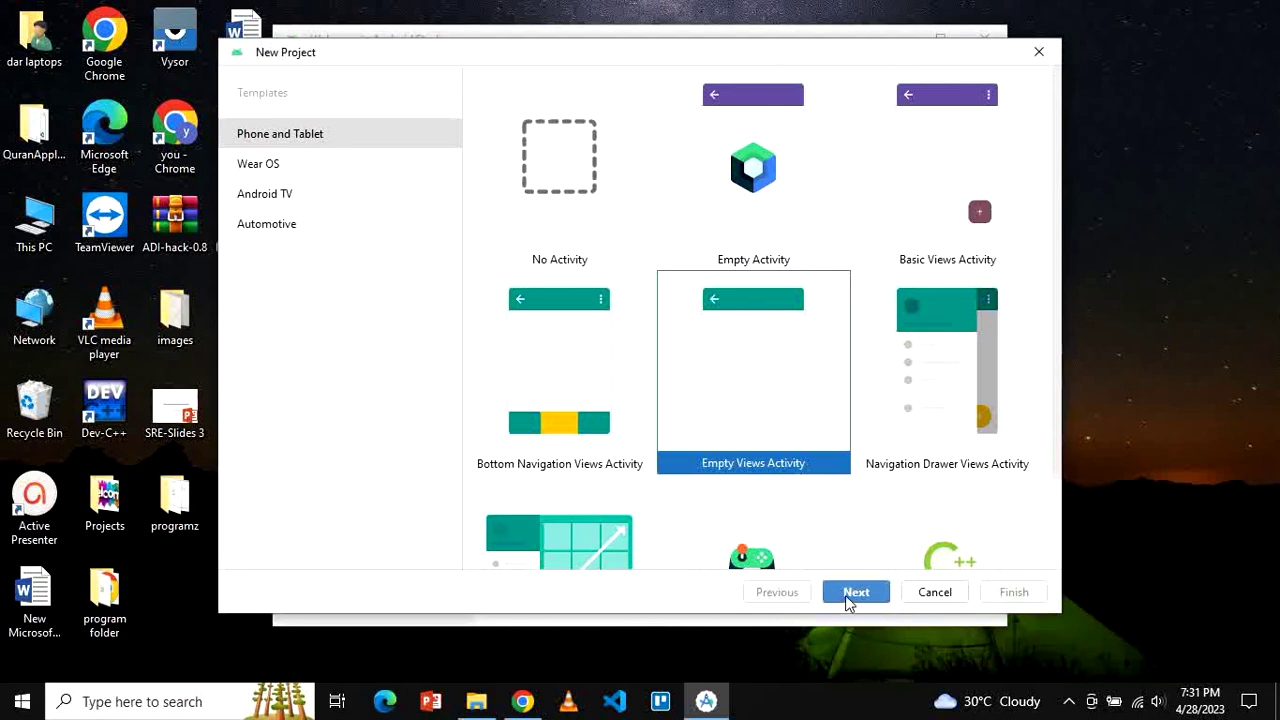
{"action": "left_click", "coordinate": [855, 592]}
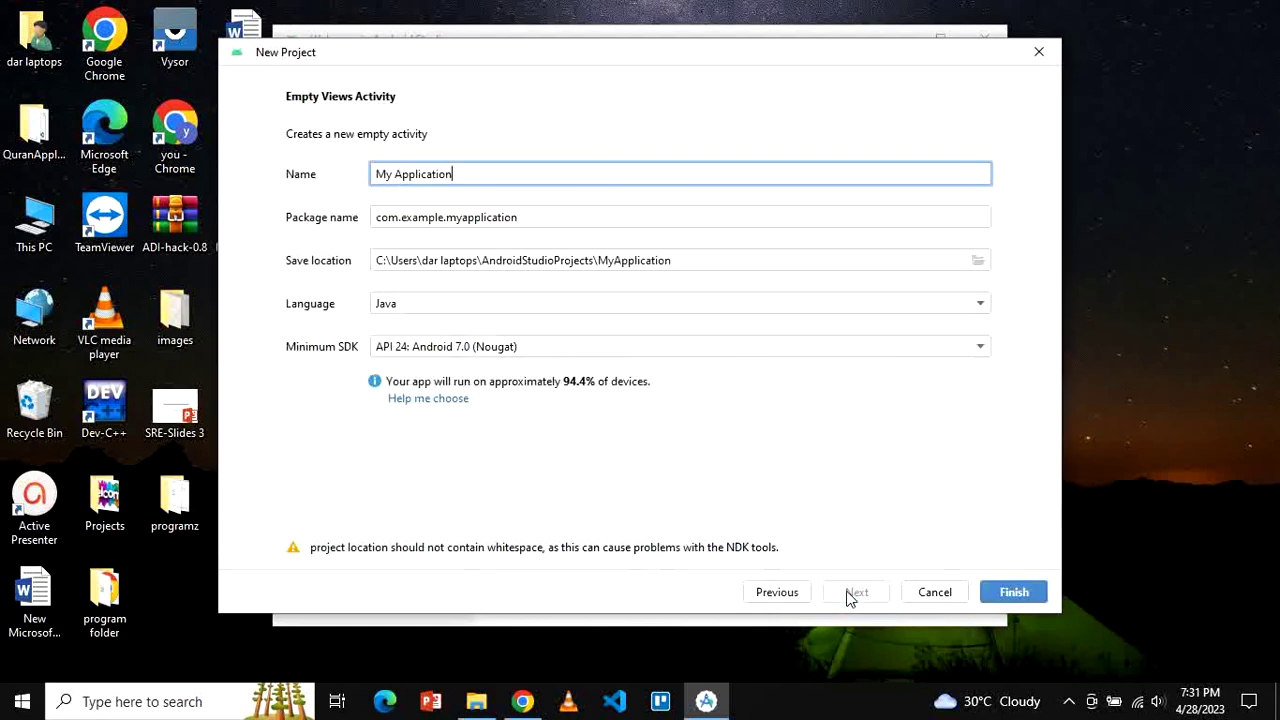
- Set the minimum SDK to API 21: Android 5.0 (Lollipop) and create the My Application project in Java
{"action": "left_click", "coordinate": [980, 347]}
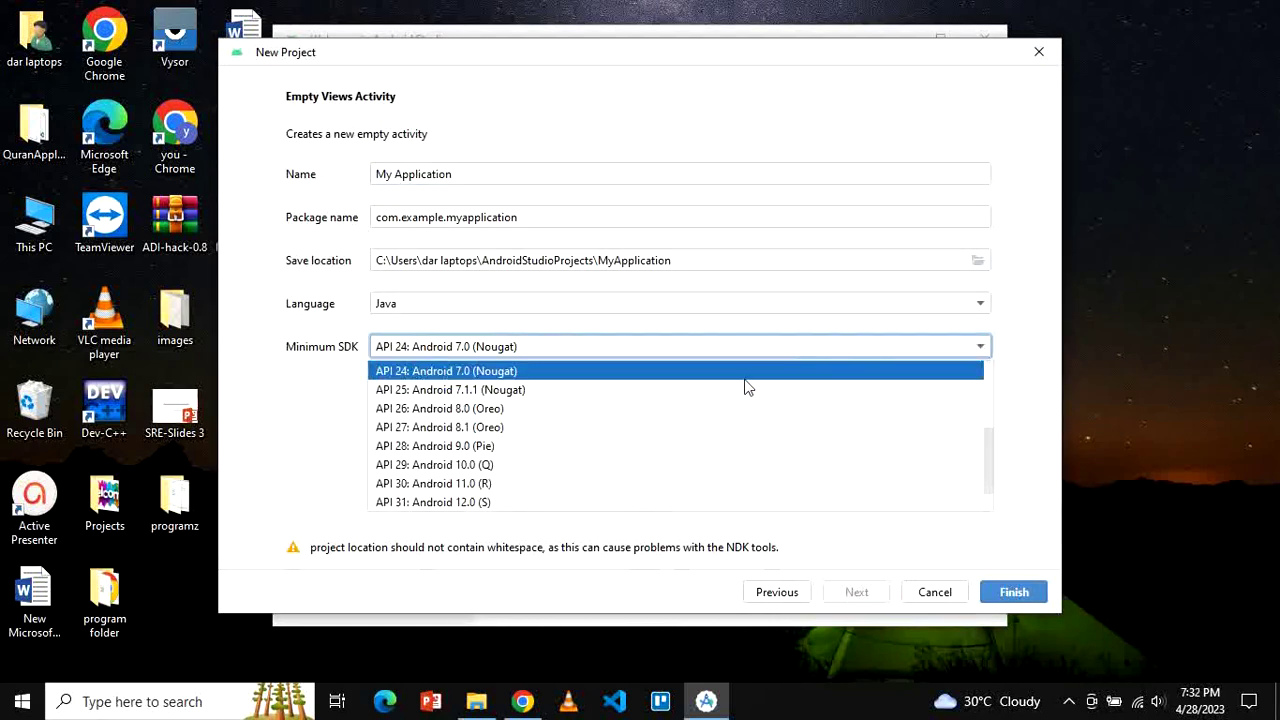
{"action": "left_click_drag", "start_coordinate": [988, 443], "coordinate": [985, 353]}
{"action": "left_click", "coordinate": [520, 464]}
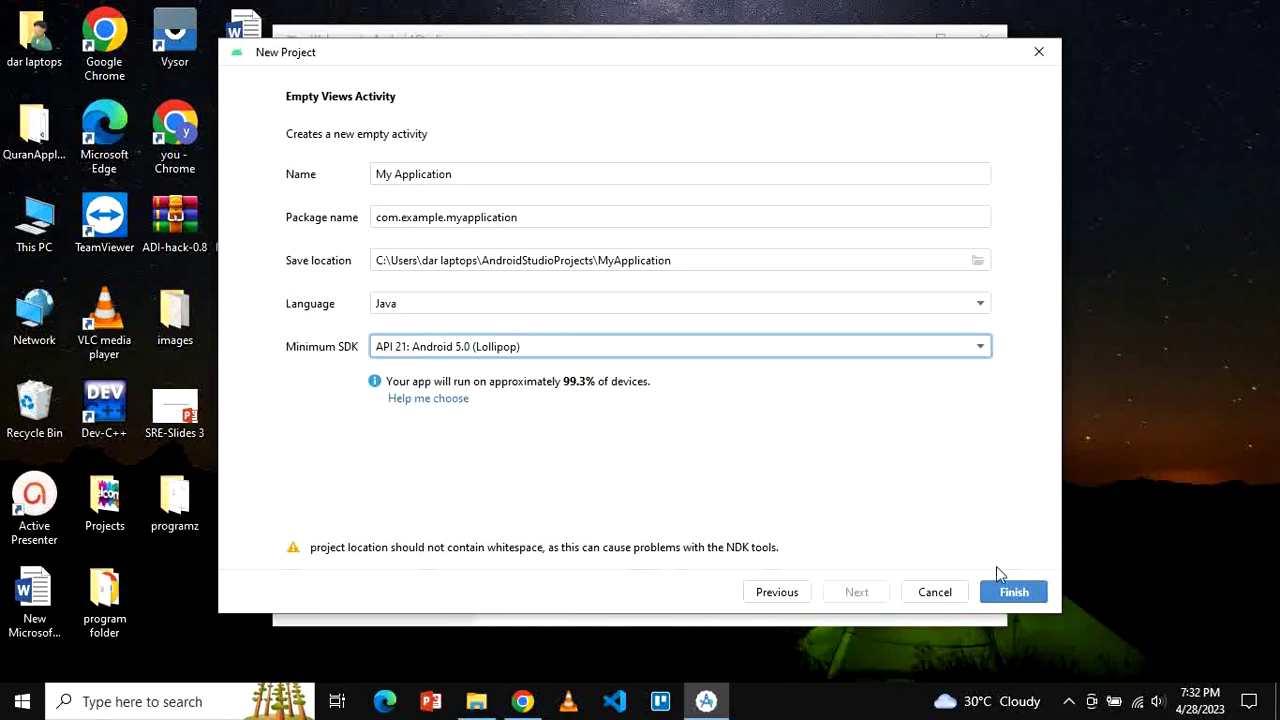
{"action": "left_click", "coordinate": [1009, 598]}
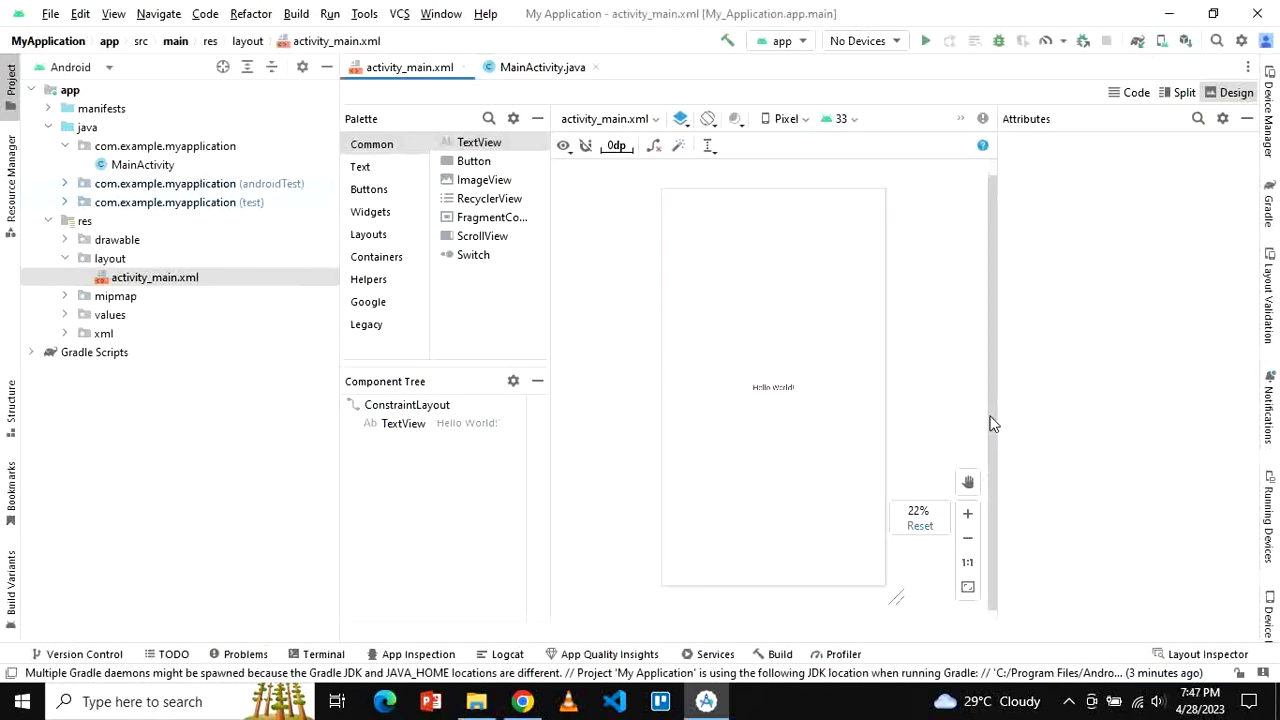
- View the MainActivity.java code, return to the activity_main.xml design, and list the API versions available for its preview
{"action": "left_click", "coordinate": [542, 67]}
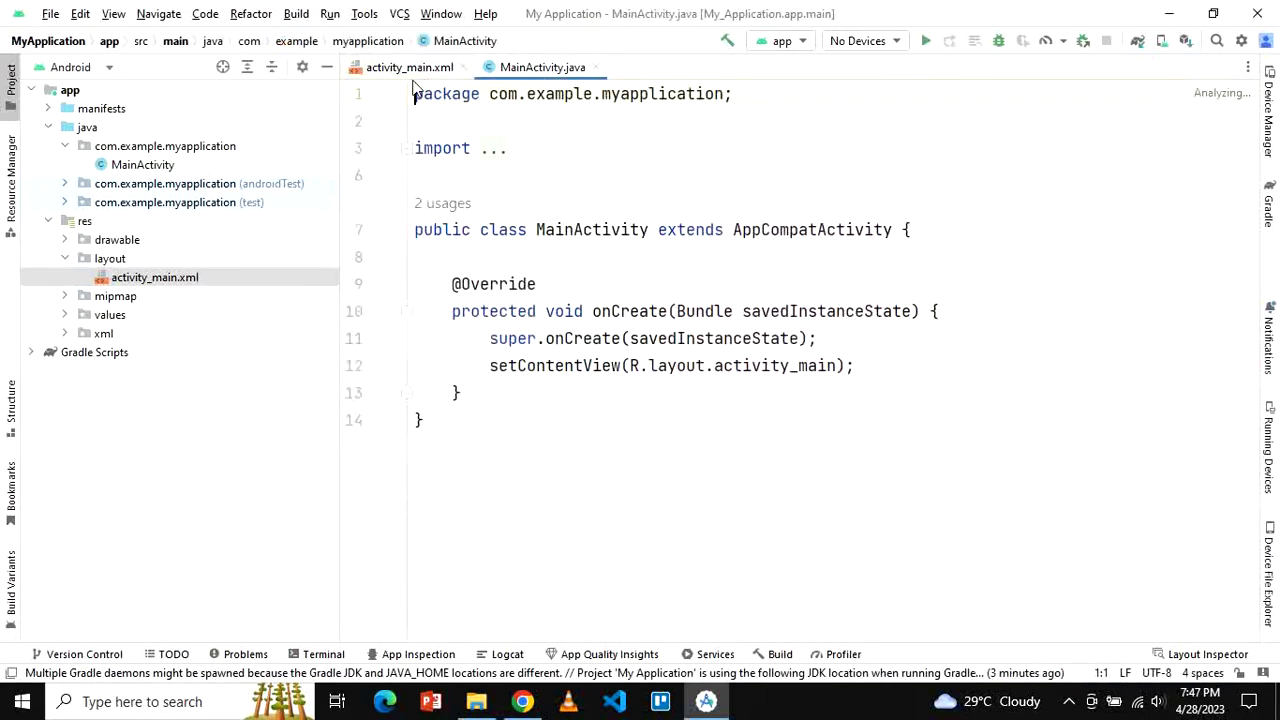
{"action": "left_click", "coordinate": [409, 67]}
{"action": "left_click", "coordinate": [840, 118]}
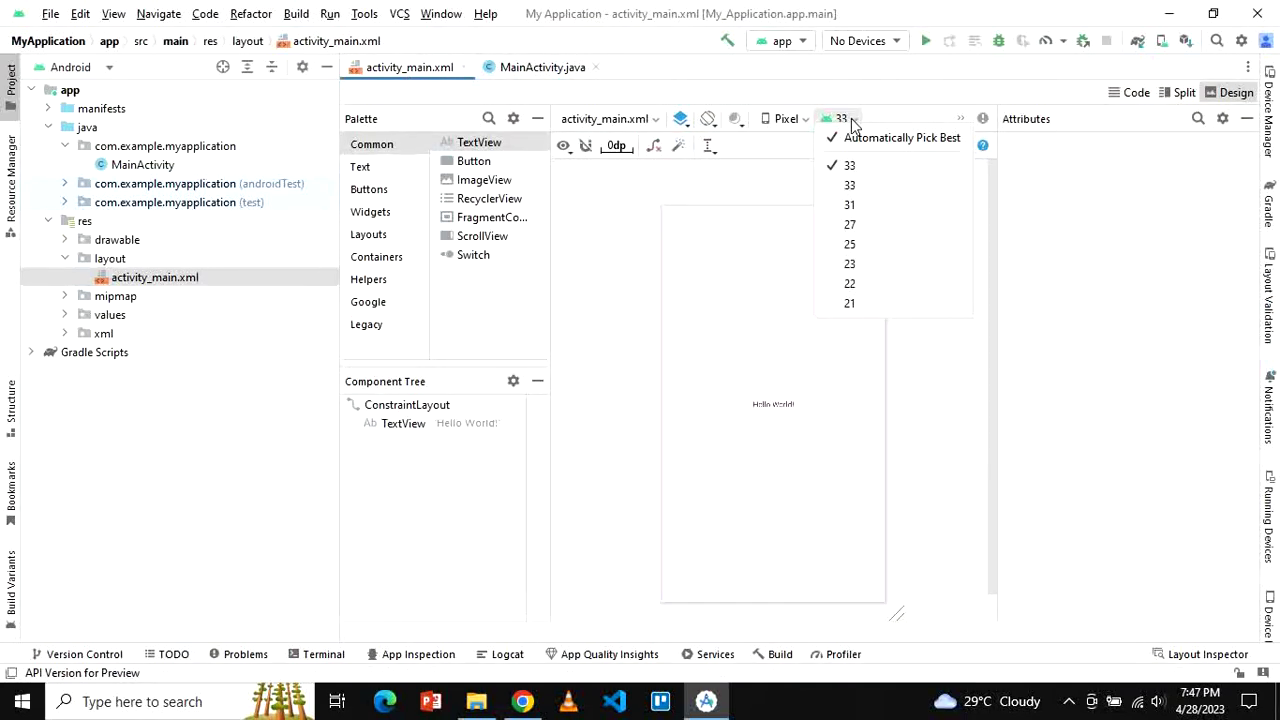